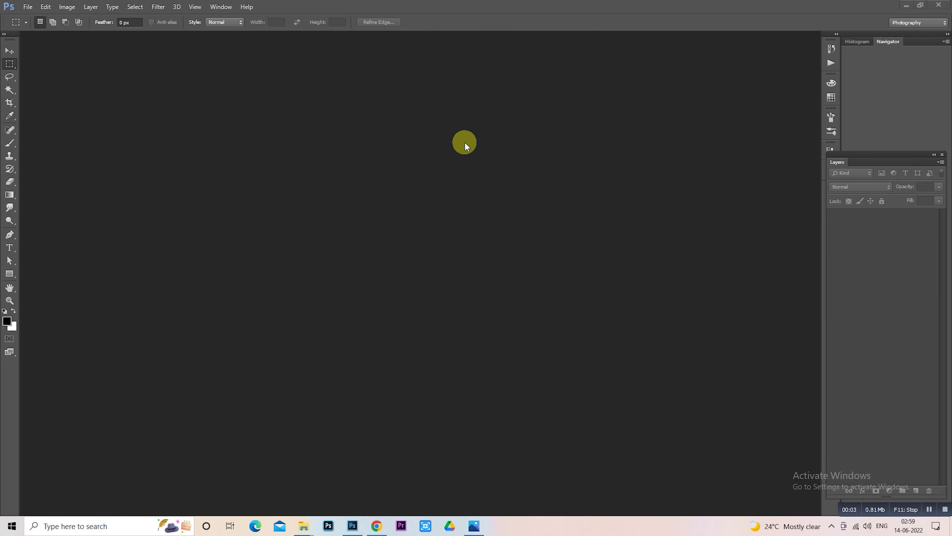
Step: Create a new white 36 × 12 inch, 300 ppi document with an extra blank layer
key(ctrl+n)
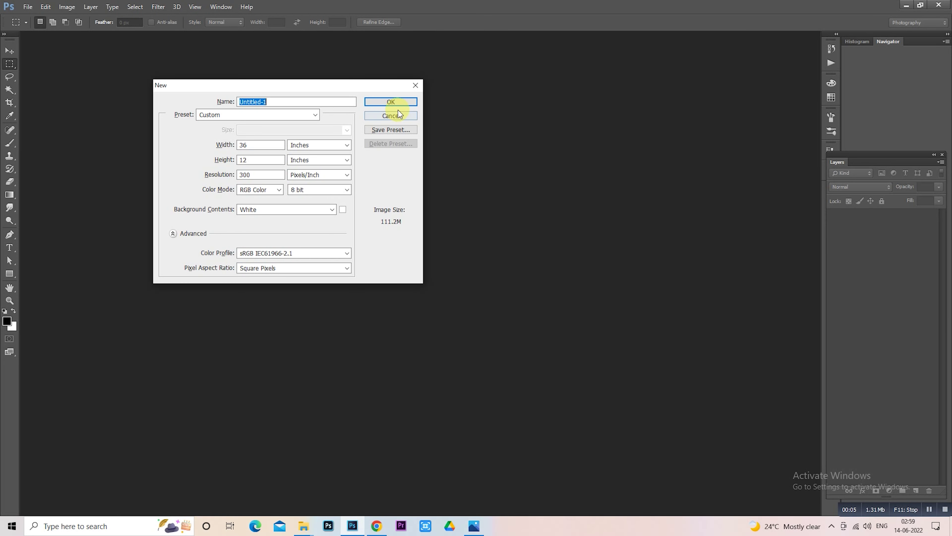
click(399, 101)
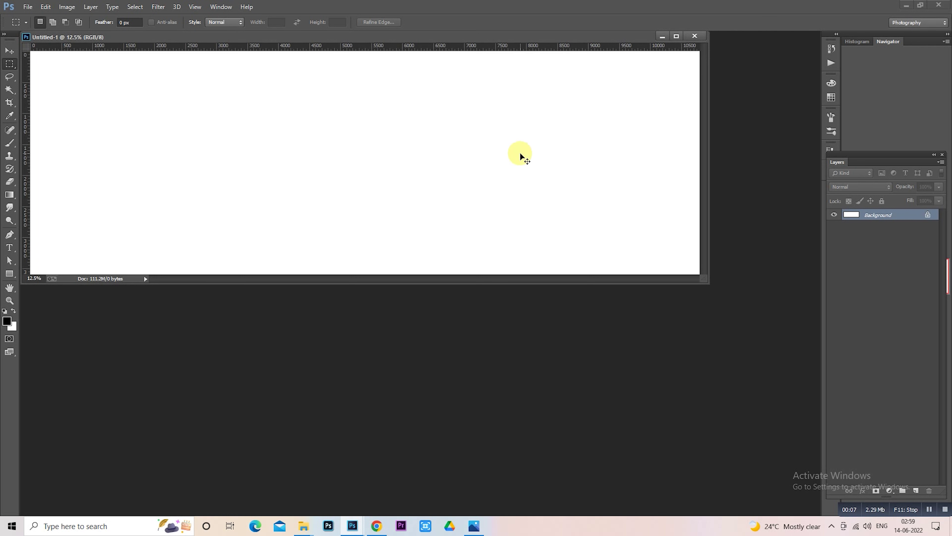
key(ctrl+j)
drag(544, 37, 565, 37)
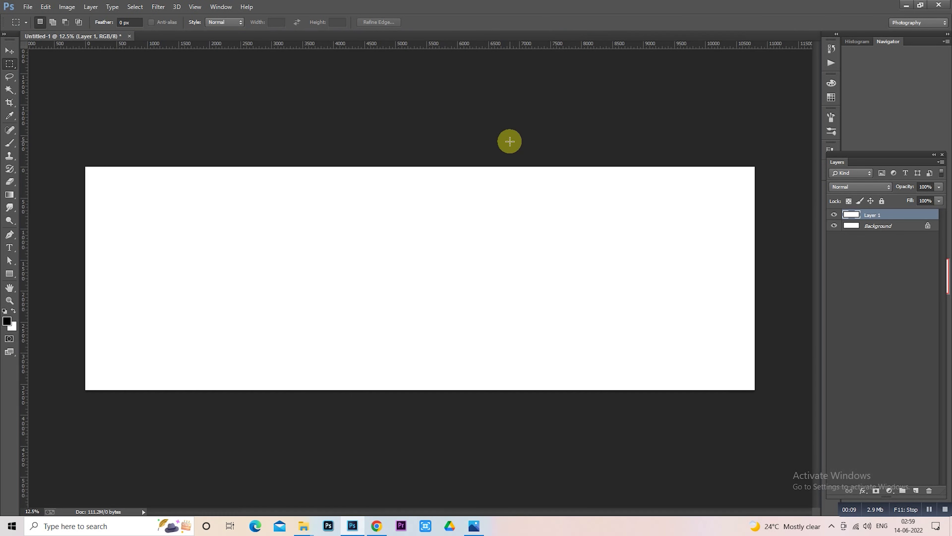
Step: Add vertical and horizontal guides crossing at the centre of the canvas
right_click(509, 141)
right_click(454, 209)
click(506, 305)
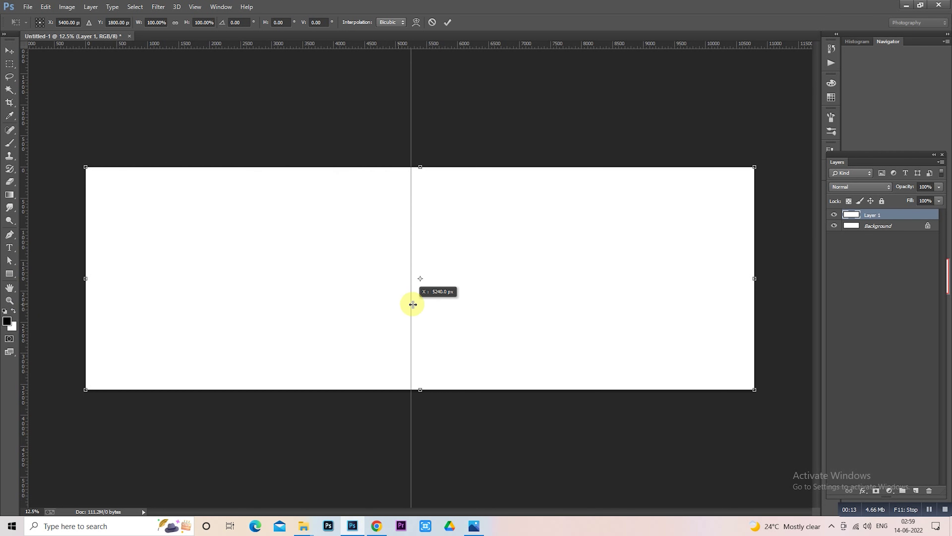
drag(26, 306, 420, 305)
drag(514, 49, 513, 278)
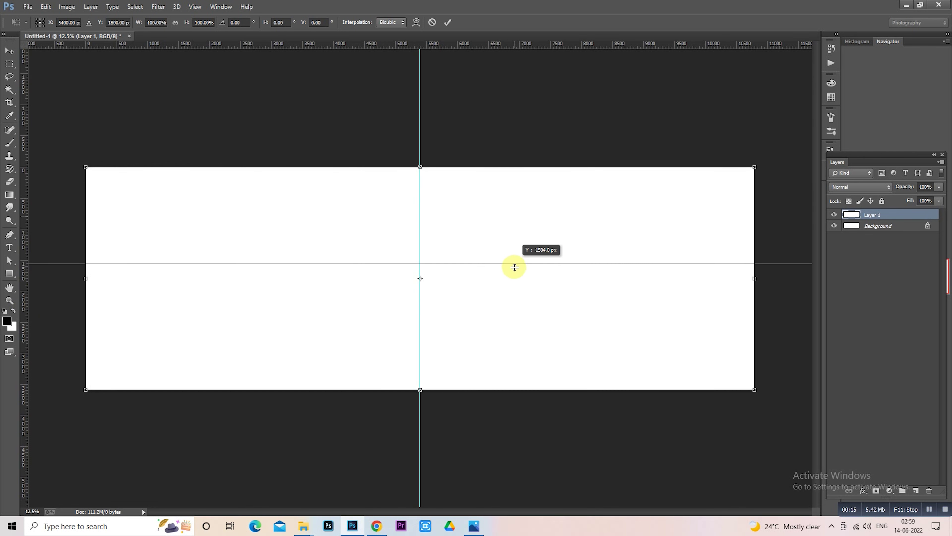
key(Return)
key(m)
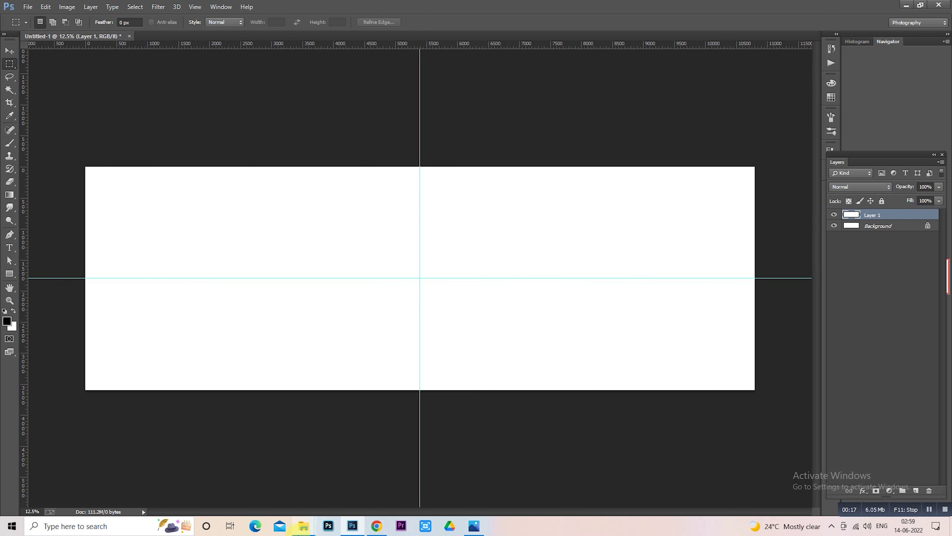
click(155, 488)
Step: Place the spray paint splash PNG at the spread's centre and rasterize its layer
mouse_move(156, 197)
mouse_down()
mouse_move(358, 525)
mouse_move(348, 323)
mouse_up()
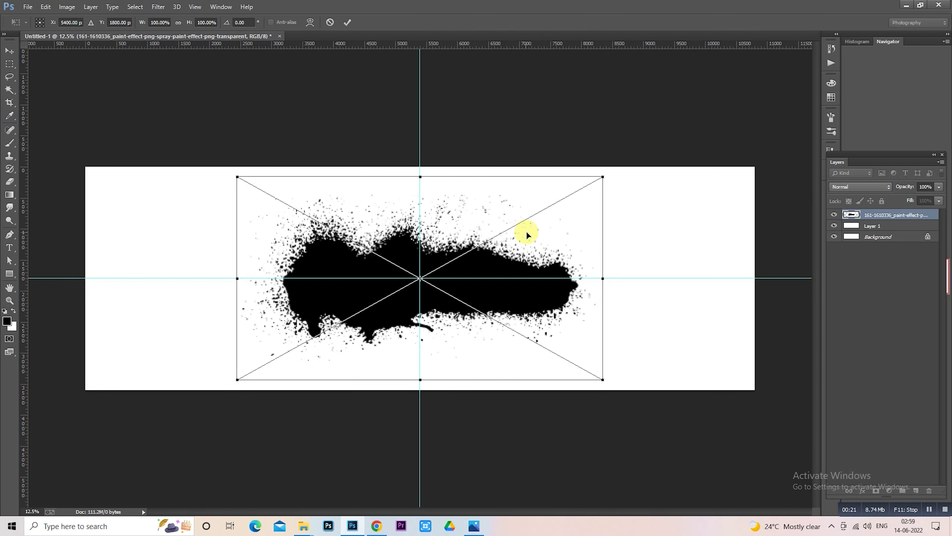
key(Return)
right_click(882, 213)
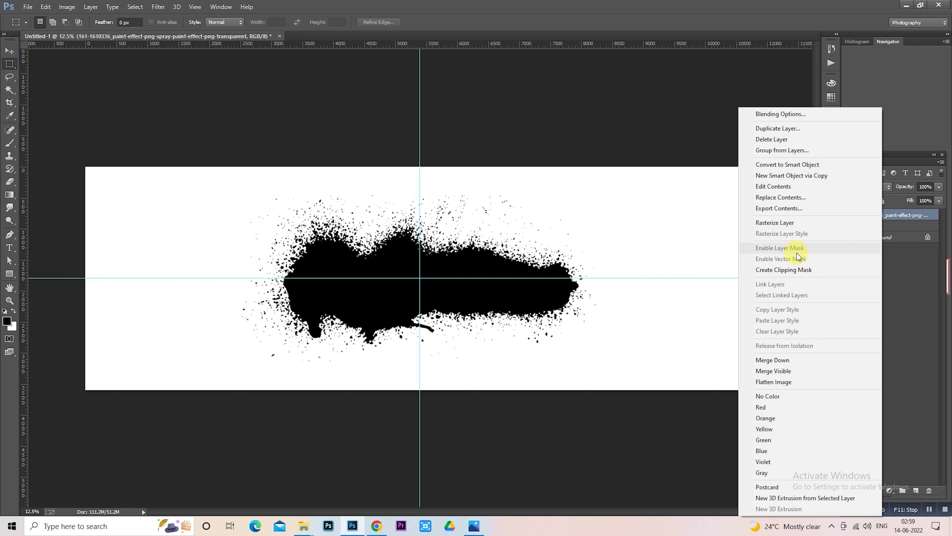
click(787, 225)
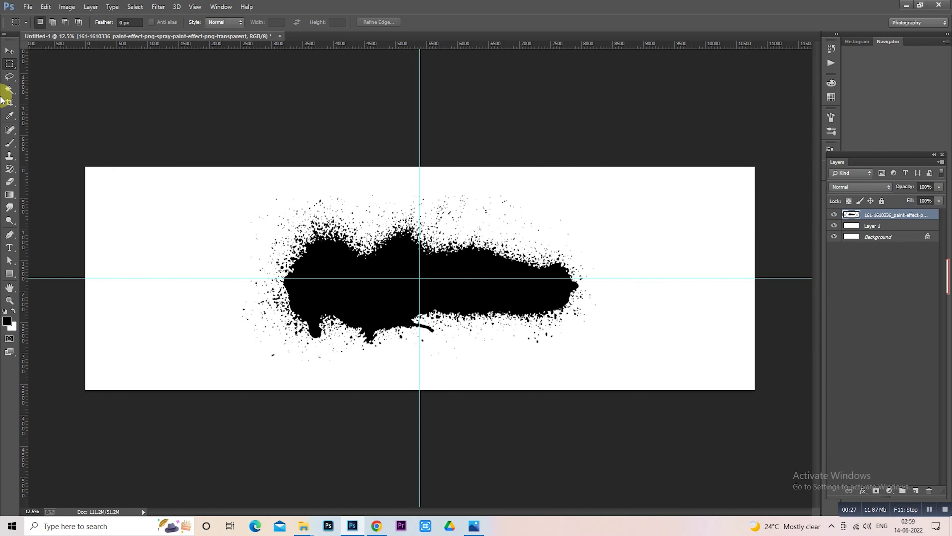
Step: Turn the splash pixels solid black with Hue/Saturation Lightness -100
click(10, 90)
click(49, 99)
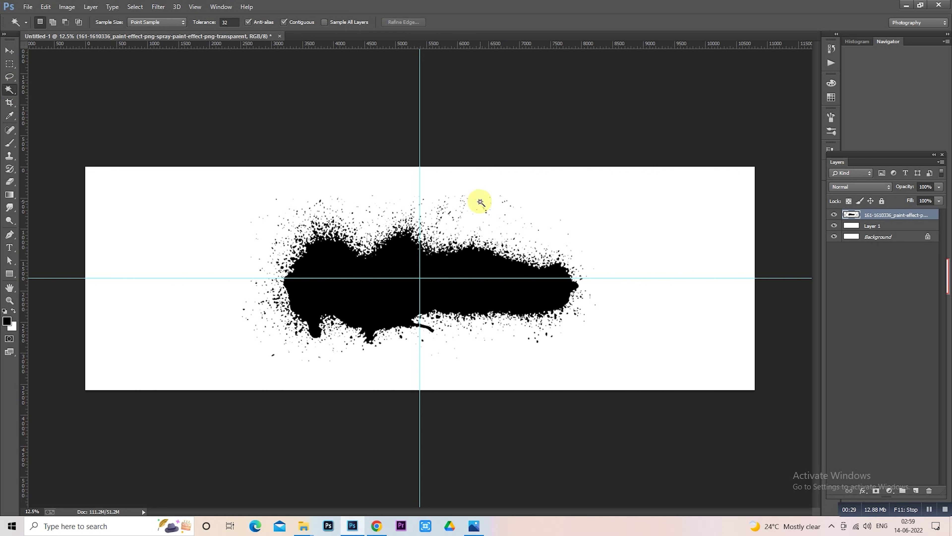
click(467, 183)
right_click(467, 183)
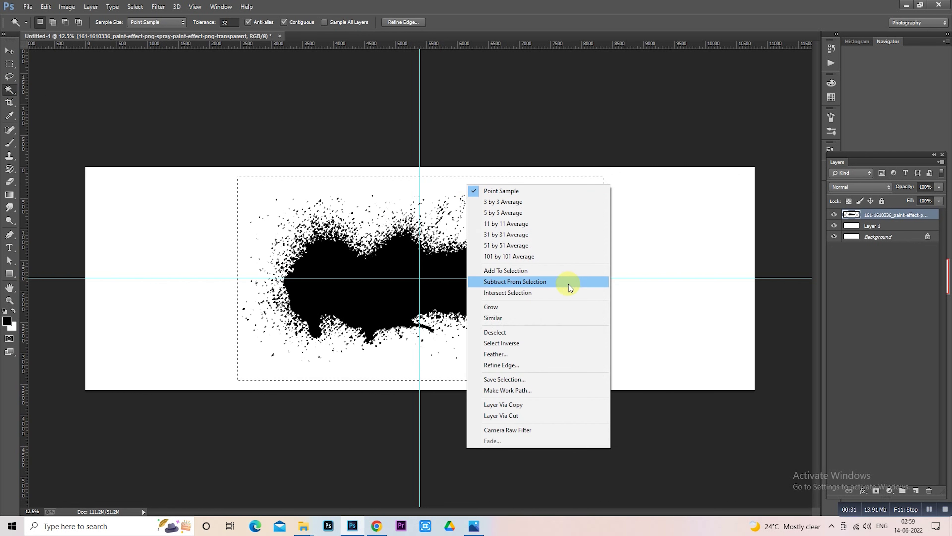
click(547, 321)
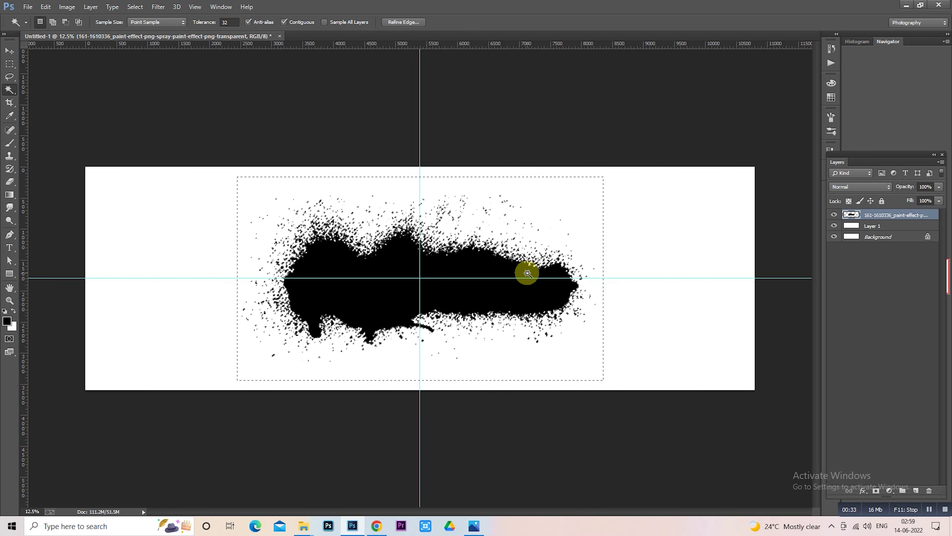
key(ctrl+d)
key(ctrl+u)
drag(750, 255, 677, 258)
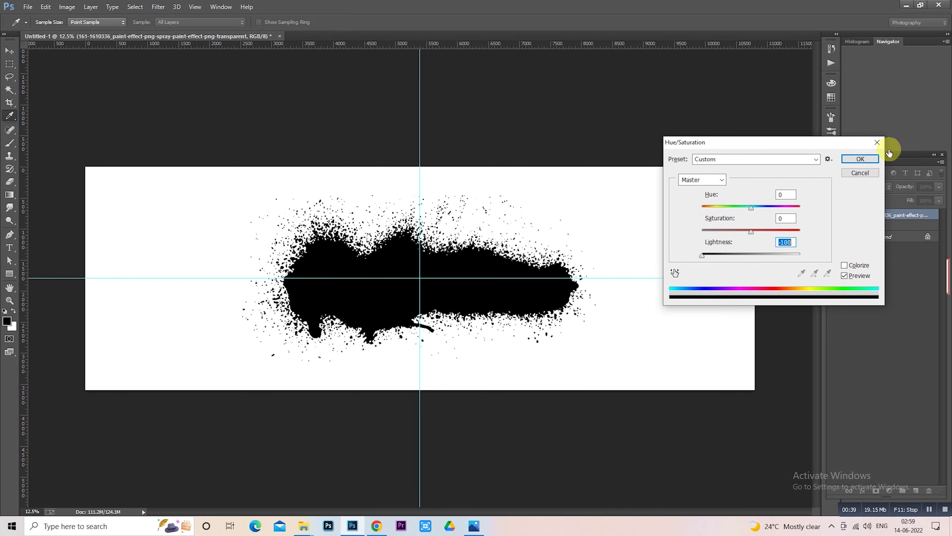
click(860, 158)
Step: Move the splash onto the left page and scale it to about 96%
click(9, 64)
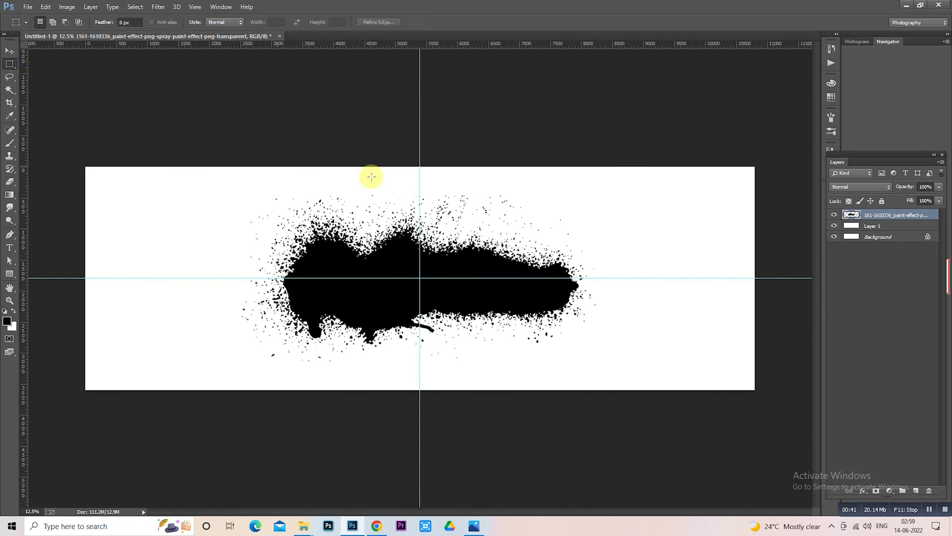
drag(560, 259, 403, 254)
right_click(318, 241)
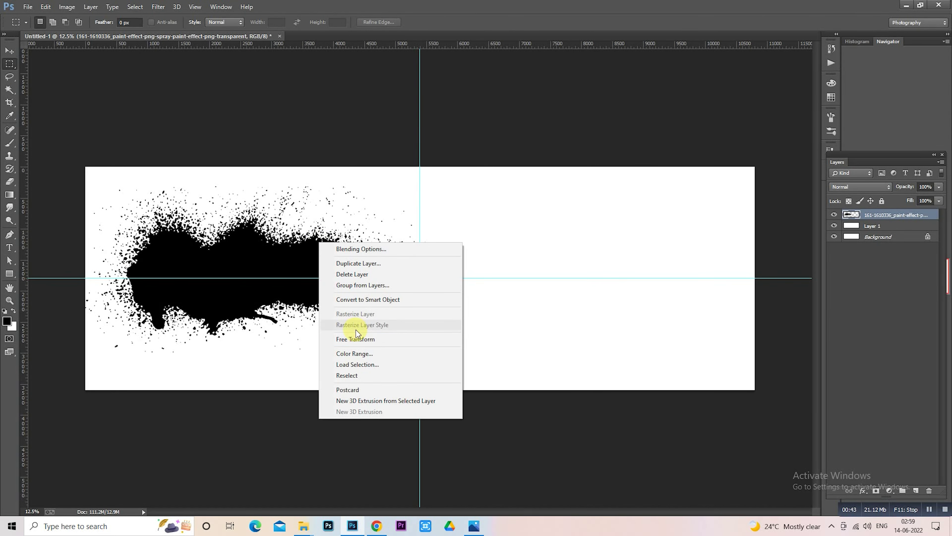
click(355, 339)
drag(438, 186, 386, 209)
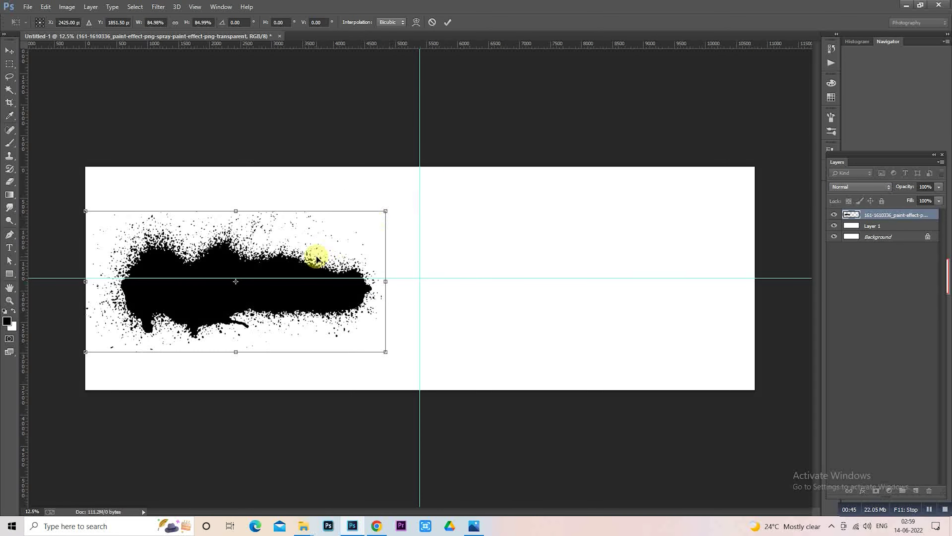
mouse_move(318, 258)
mouse_down()
mouse_move(332, 251)
mouse_move(323, 251)
mouse_up()
drag(392, 349, 412, 359)
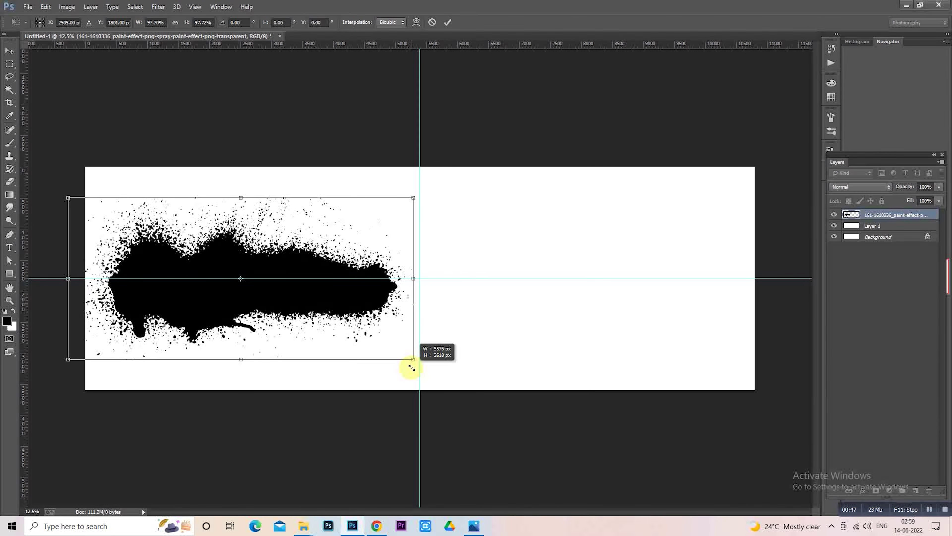
drag(360, 317, 363, 317)
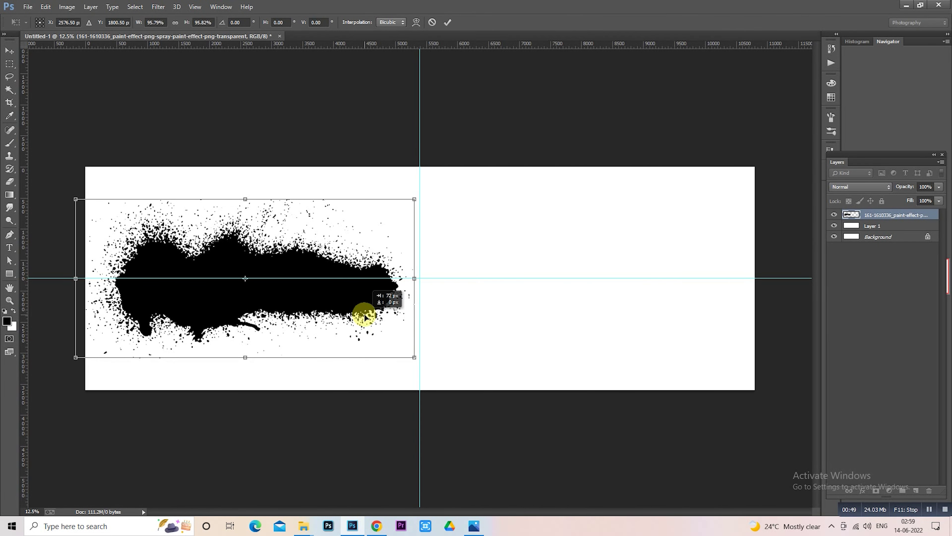
key(Return)
key(m)
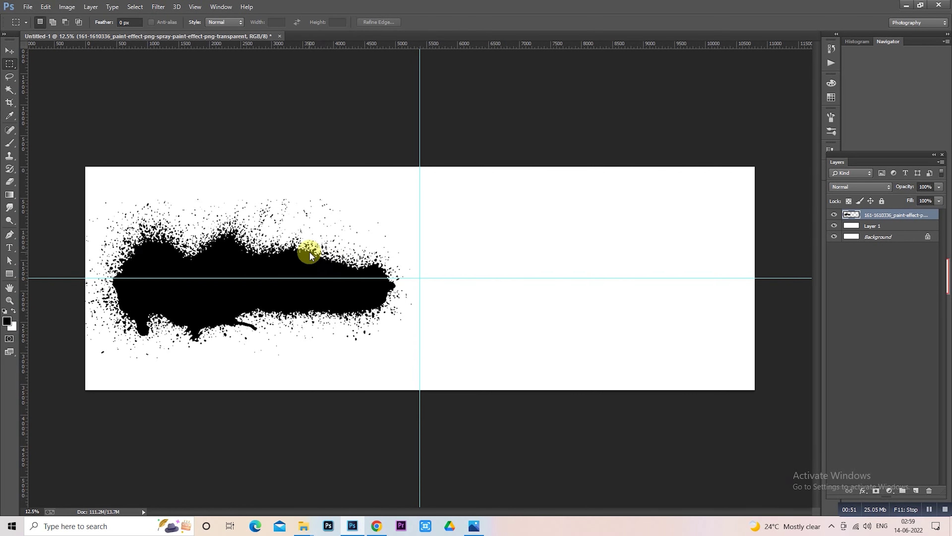
Step: Enlarge the splash to about 104% so it fills most of the left half
right_click(310, 252)
click(360, 350)
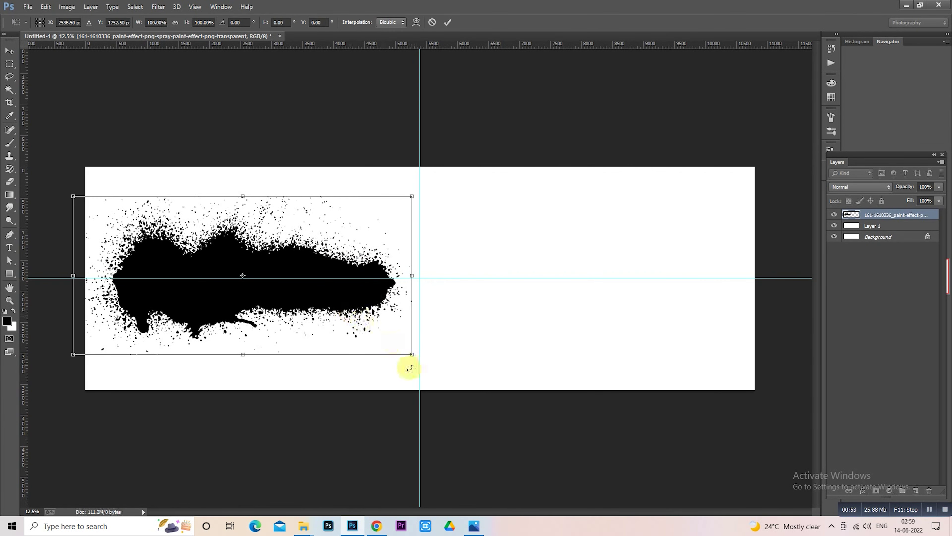
mouse_move(407, 357)
mouse_down()
mouse_move(415, 361)
mouse_move(402, 338)
mouse_up()
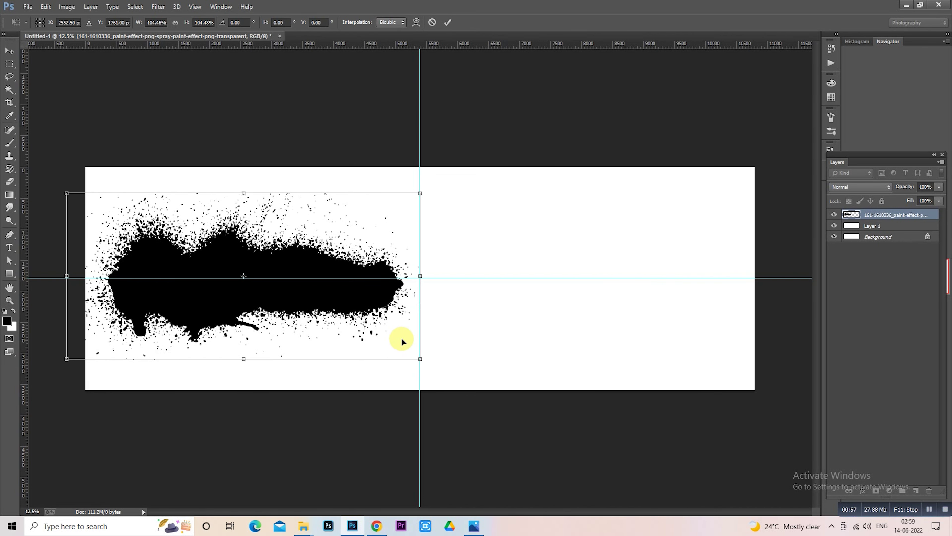
key(Return)
key(m)
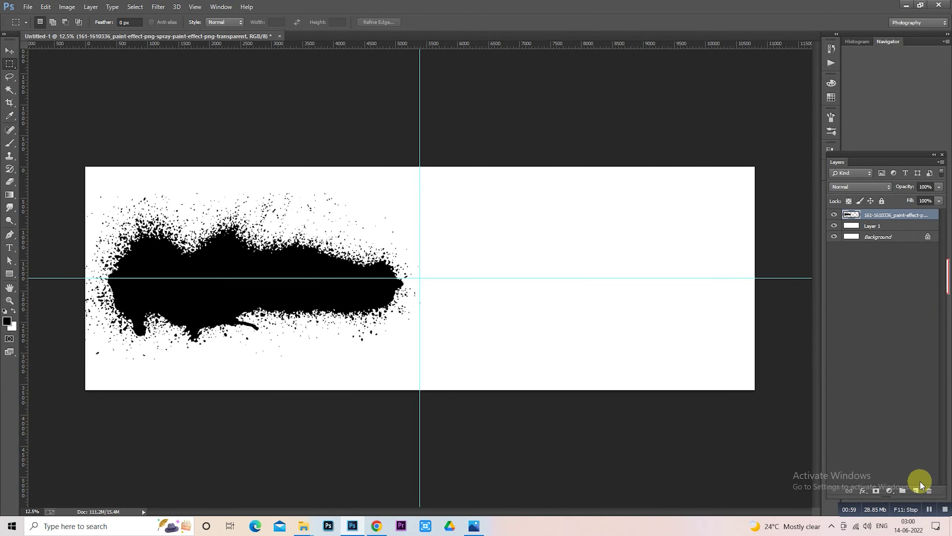
Step: Fill the right half of the spread black on a new layer
click(915, 494)
mouse_move(773, 94)
mouse_down()
mouse_move(432, 433)
mouse_move(419, 434)
mouse_up()
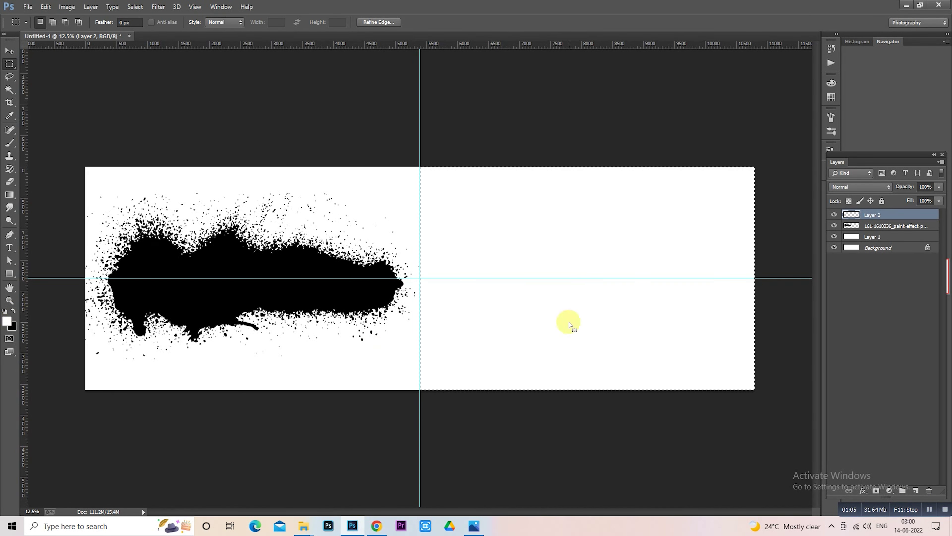
key(ctrl+BackSpace)
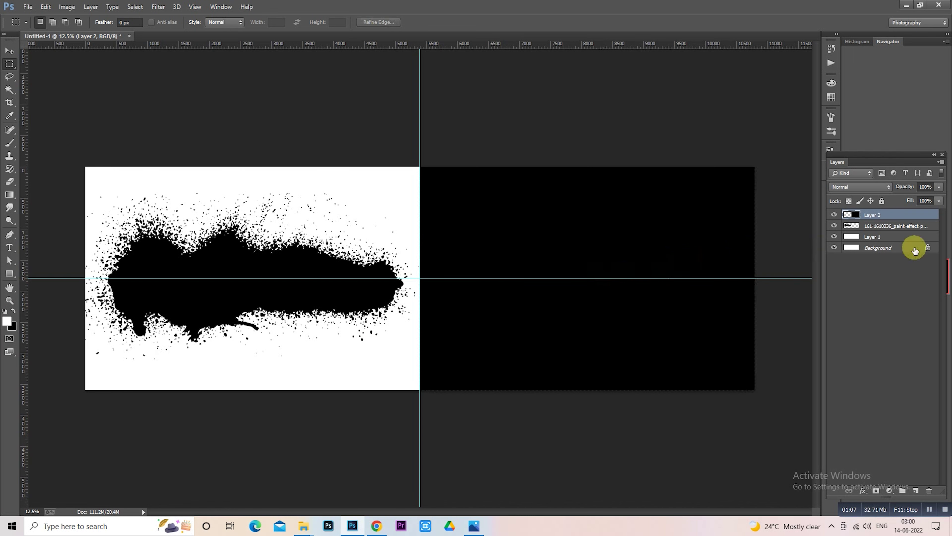
Step: Draw a tall white rectangle on a new layer and widen it slightly
click(915, 490)
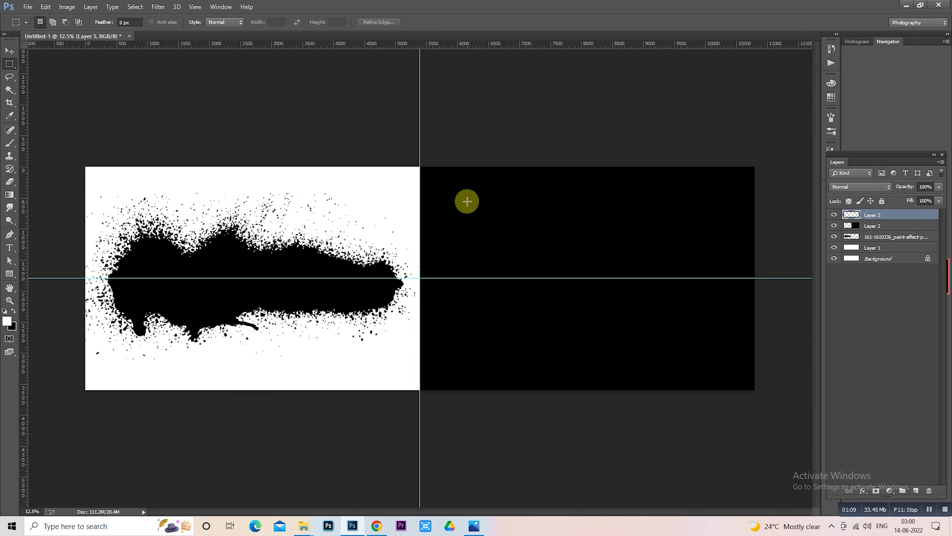
drag(467, 201, 545, 332)
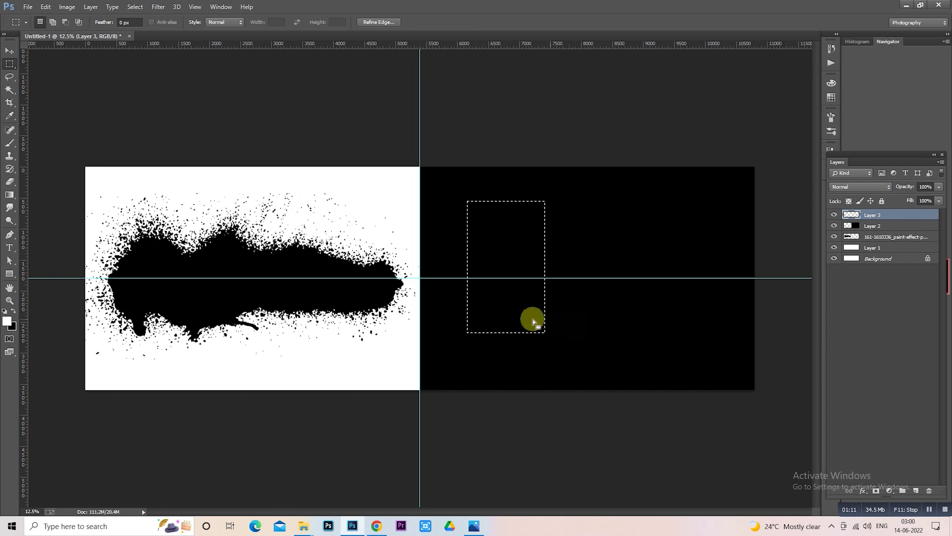
click(14, 310)
key(ctrl+BackSpace)
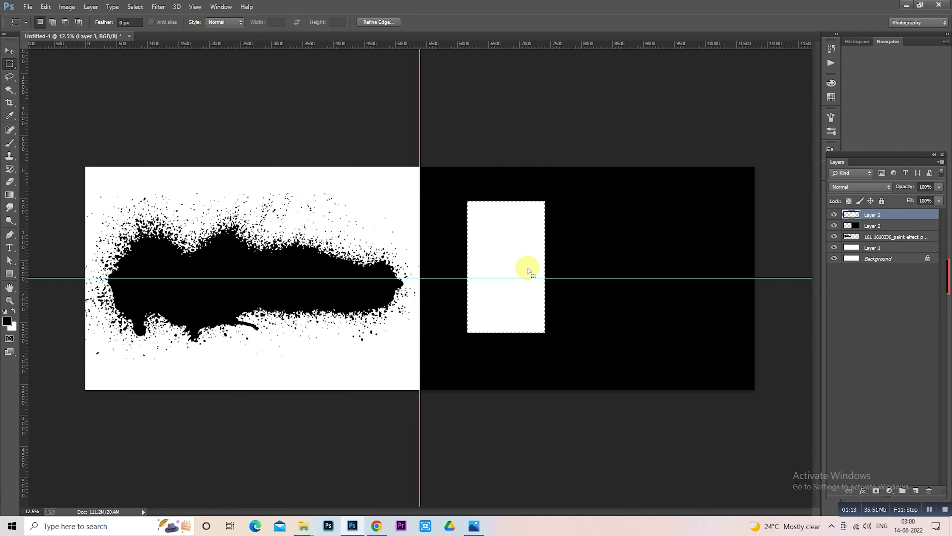
key(ctrl+plus)
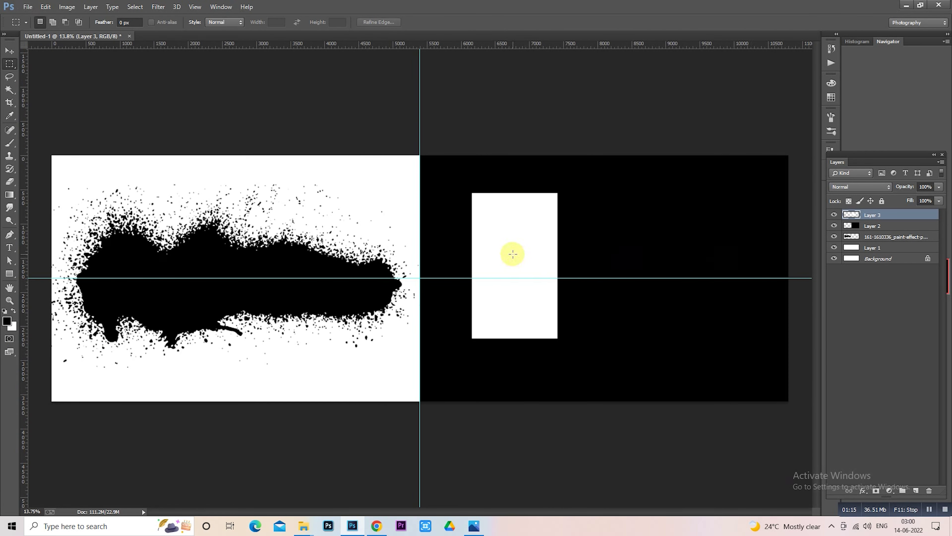
right_click(519, 252)
click(568, 349)
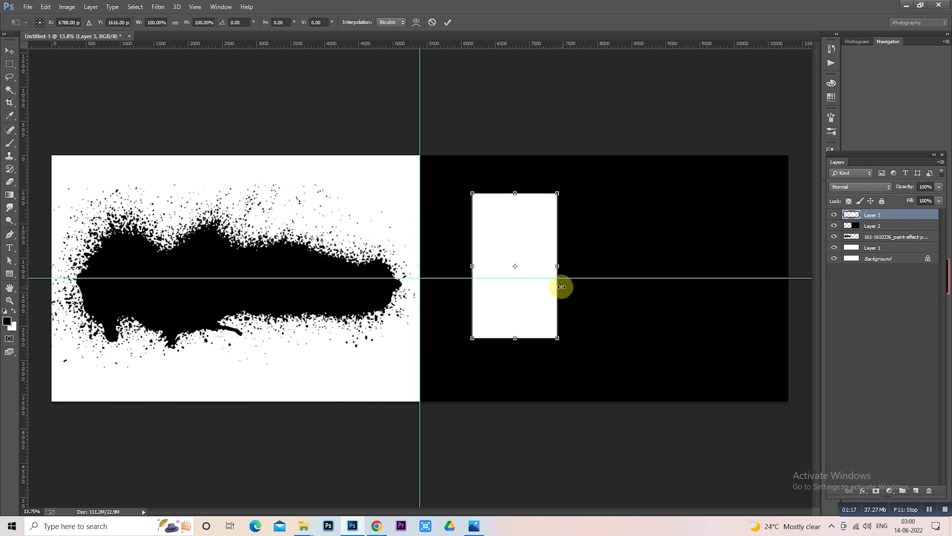
drag(557, 266, 564, 266)
key(Return)
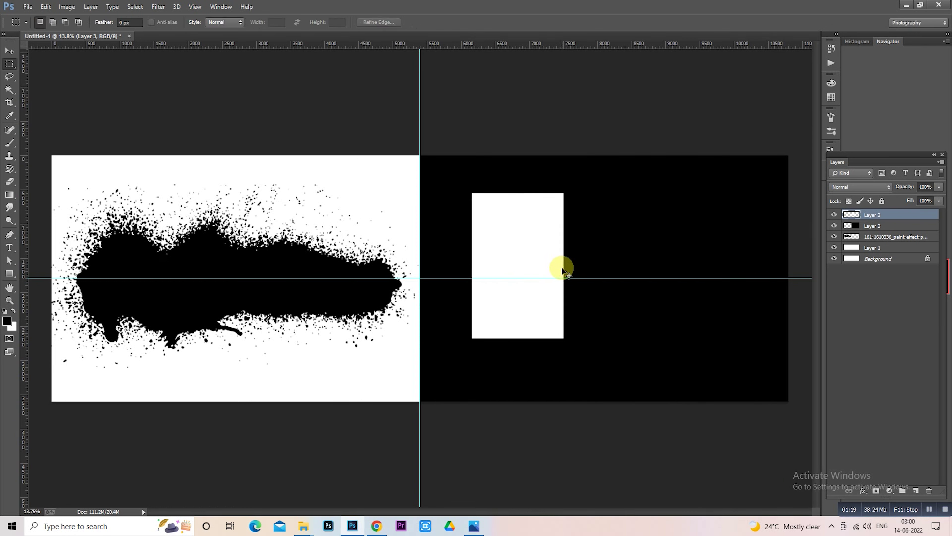
Step: Give Layer 3 a 10 px white Inside stroke and hide its fill
double_click(853, 215)
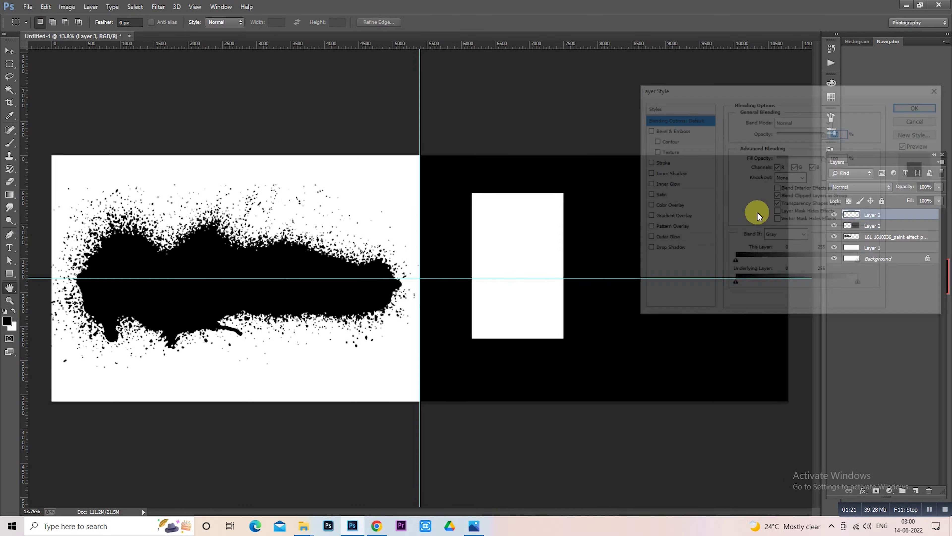
click(647, 162)
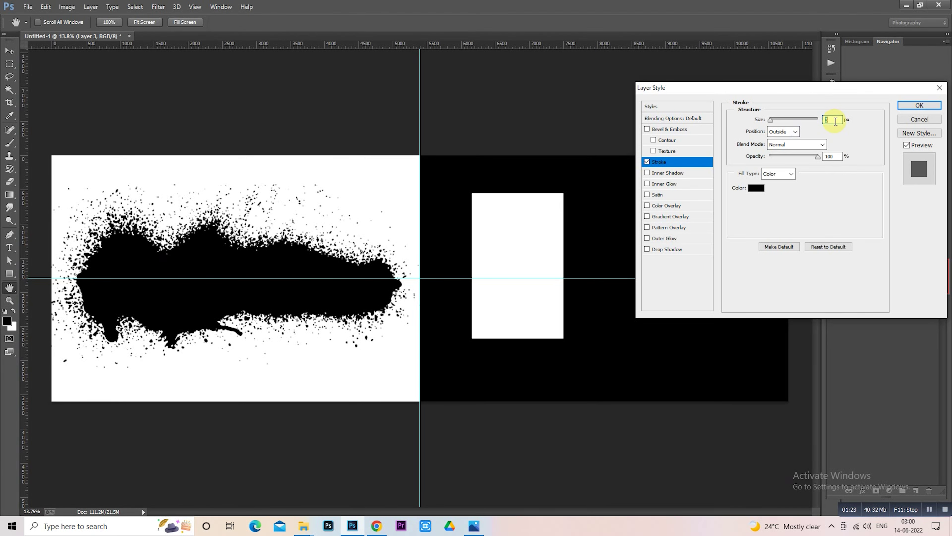
click(795, 131)
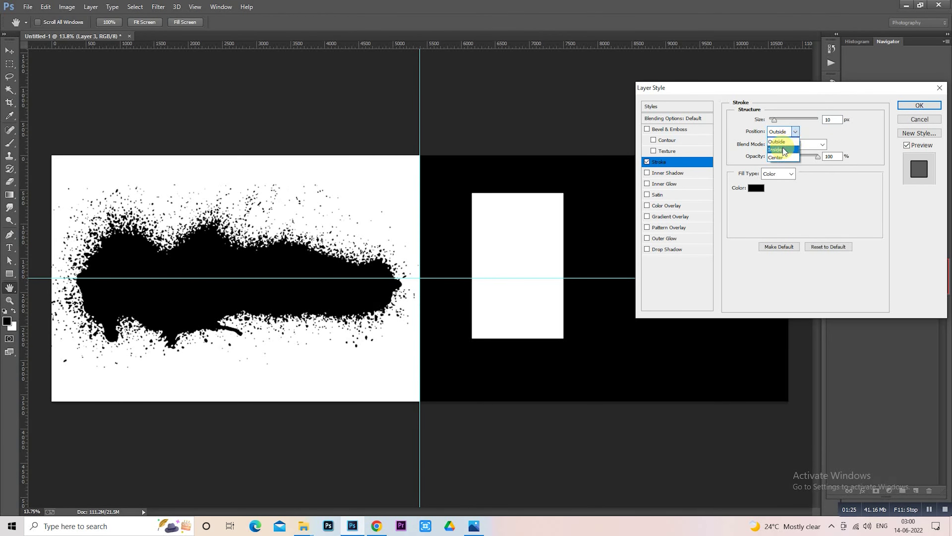
click(778, 150)
click(756, 188)
drag(641, 228, 540, 147)
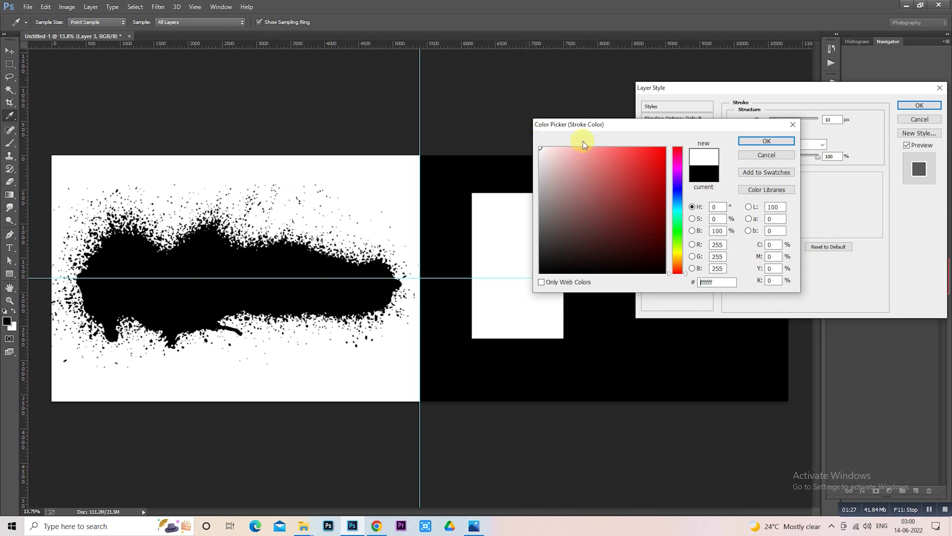
click(767, 141)
click(919, 106)
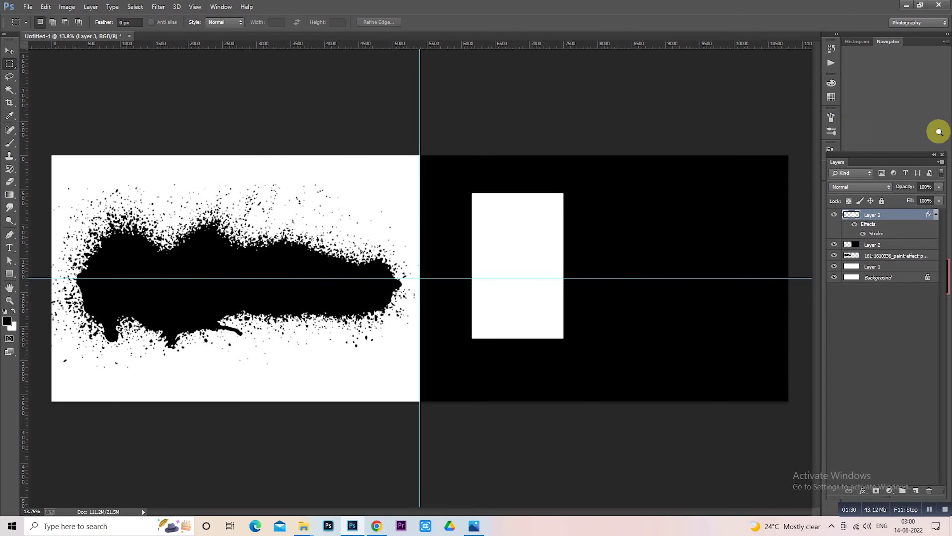
key(alt+BackSpace)
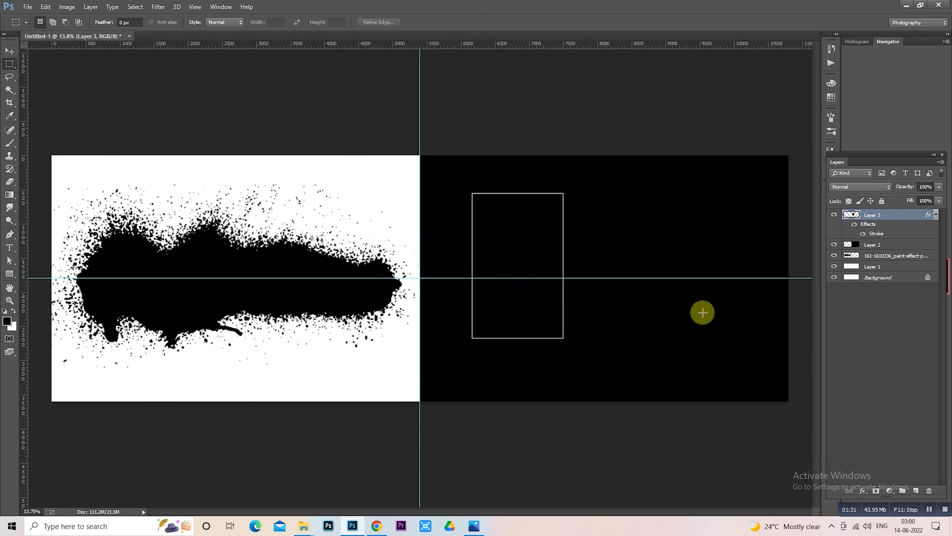
Step: Fill a rectangle slightly below the frame on new Layer 4 at 50% opacity
click(873, 245)
click(916, 490)
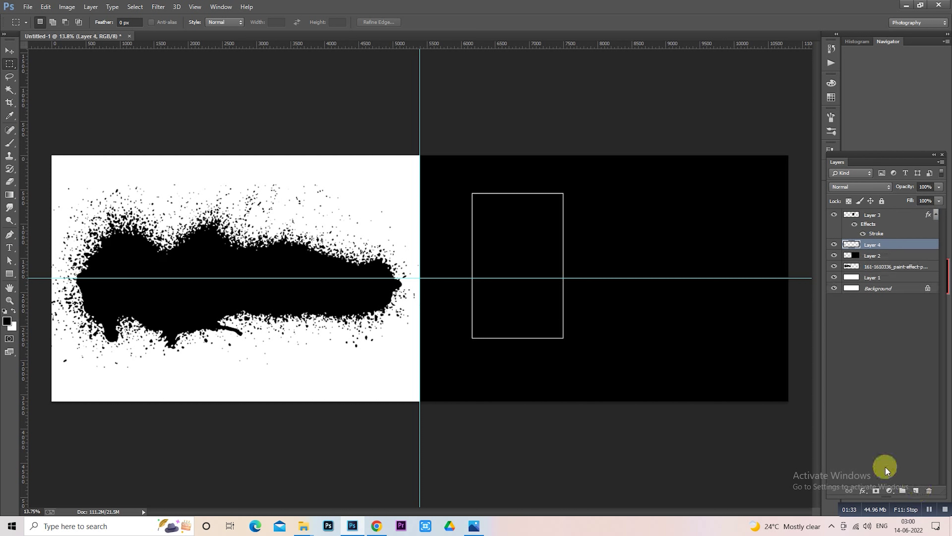
drag(464, 216, 571, 369)
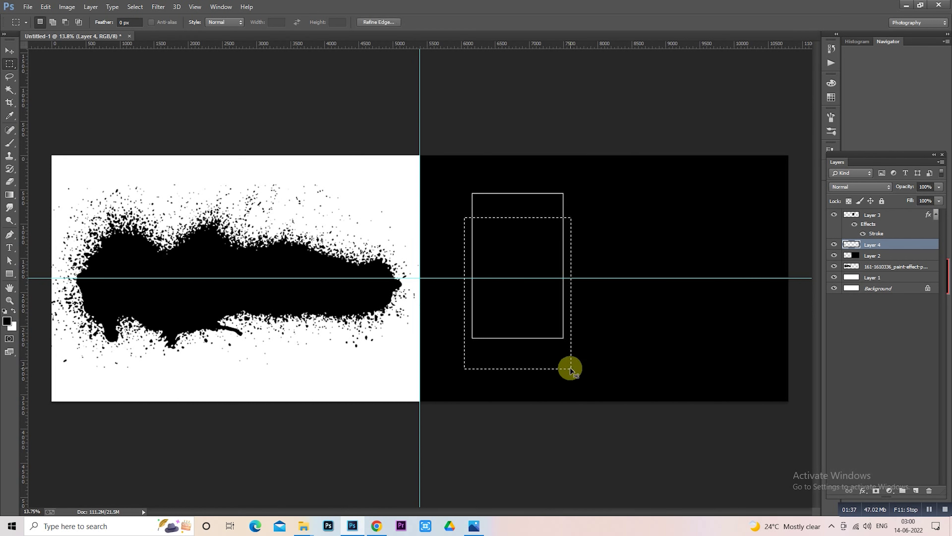
key(ctrl+BackSpace)
click(514, 298)
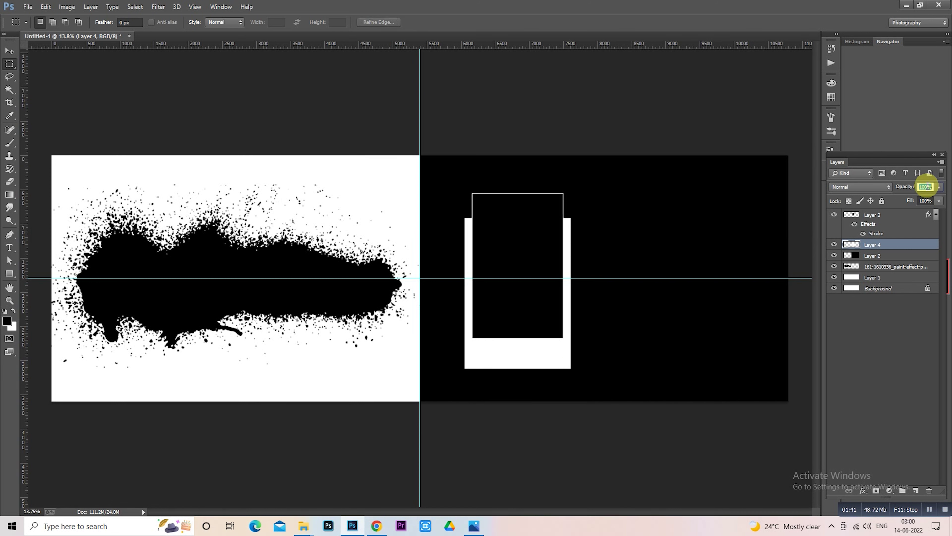
text(50)
right_click(521, 273)
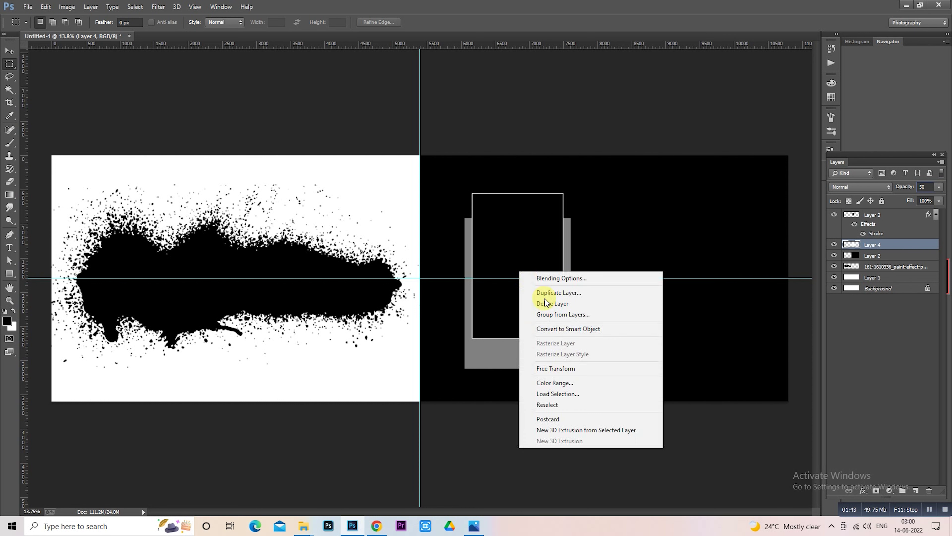
click(570, 370)
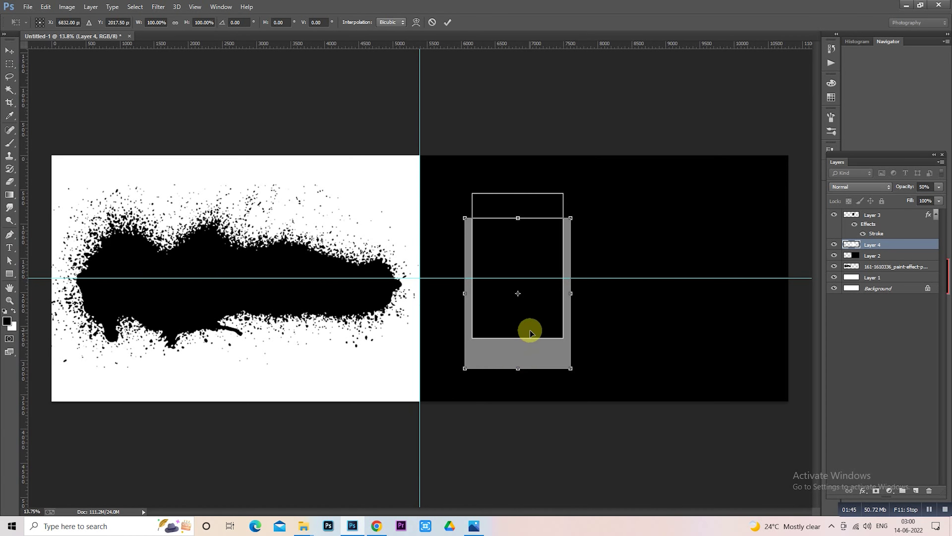
key(Return)
Step: Reposition the grey rectangle and Layer 3 frame together on the right page
ctrl+click(889, 218)
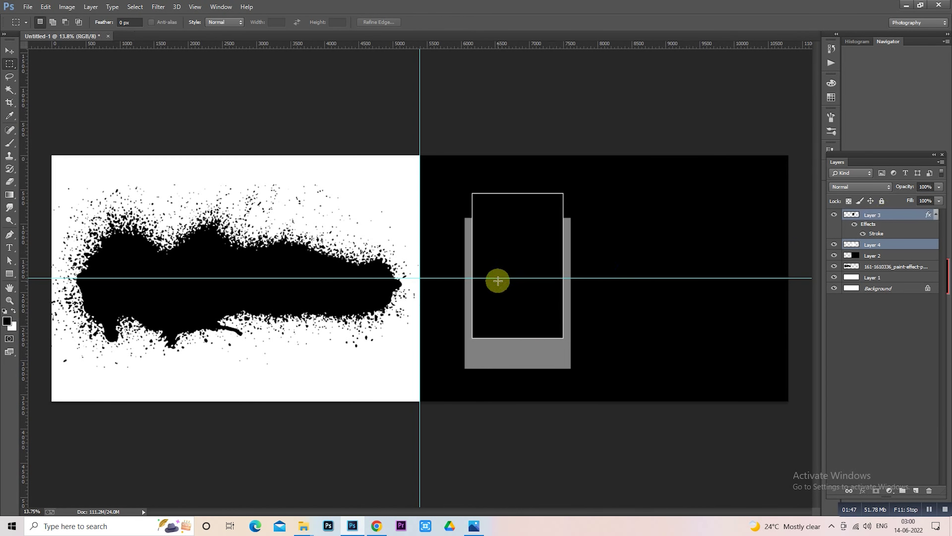
right_click(495, 278)
click(548, 366)
drag(525, 326, 522, 322)
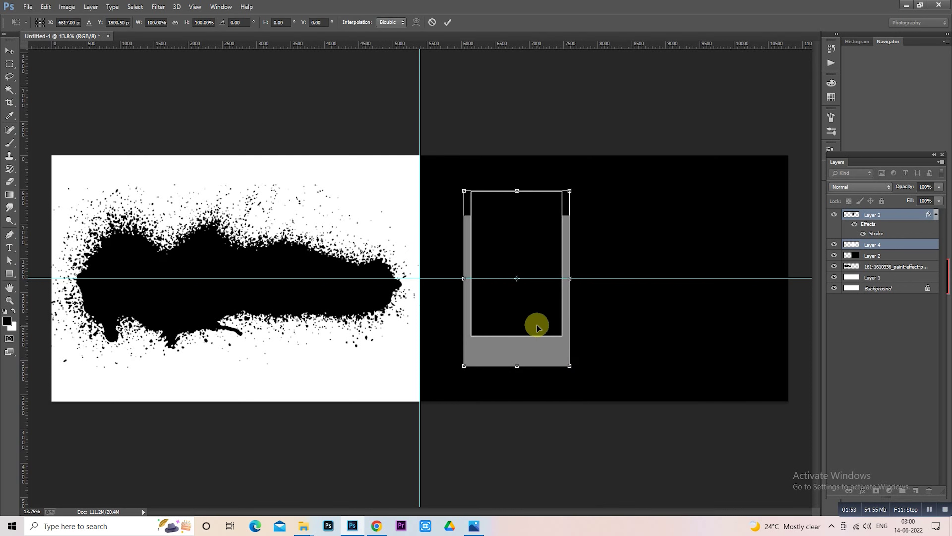
drag(536, 324, 540, 327)
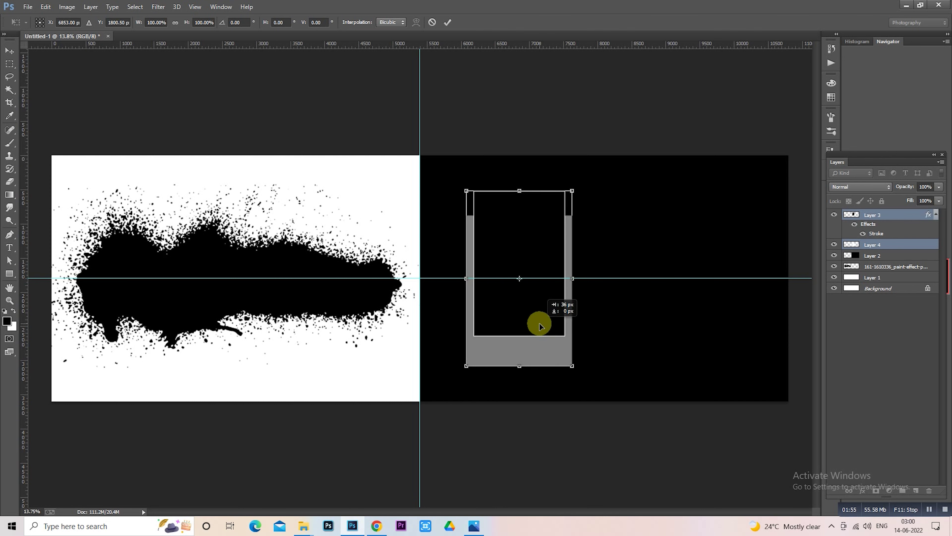
key(Return)
click(896, 266)
key(m)
key(ctrl+minus)
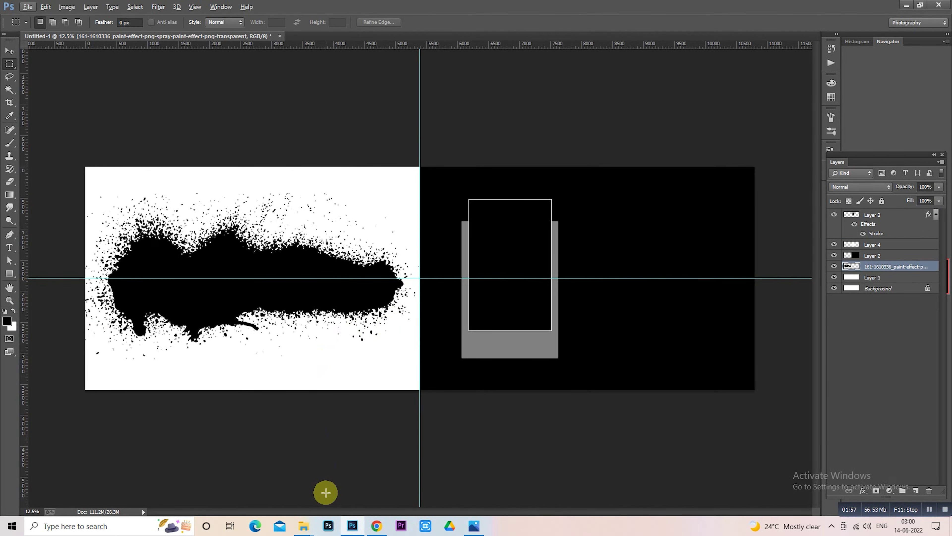
Step: Place couple photo A0L_0166 and clip it into the paint-splash layer
click(251, 483)
click(772, 267)
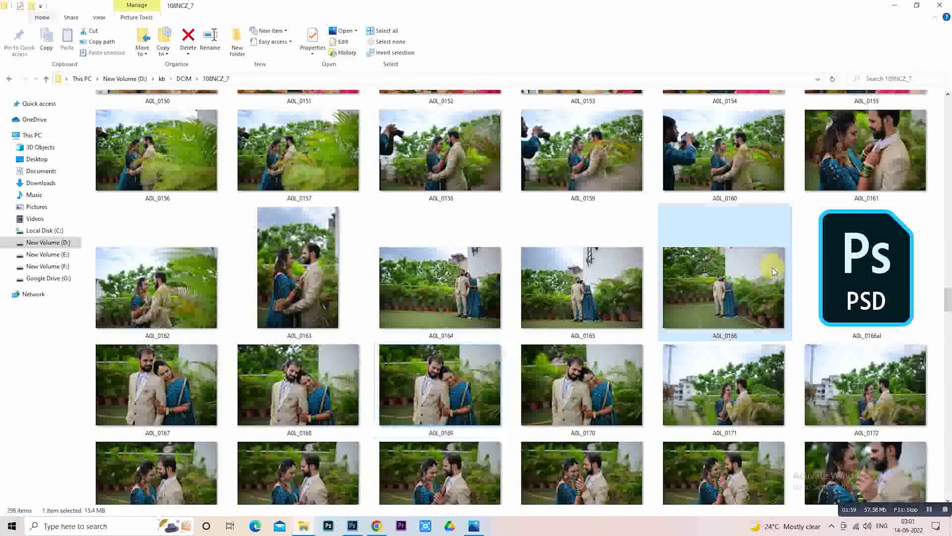
mouse_move(328, 526)
click(354, 484)
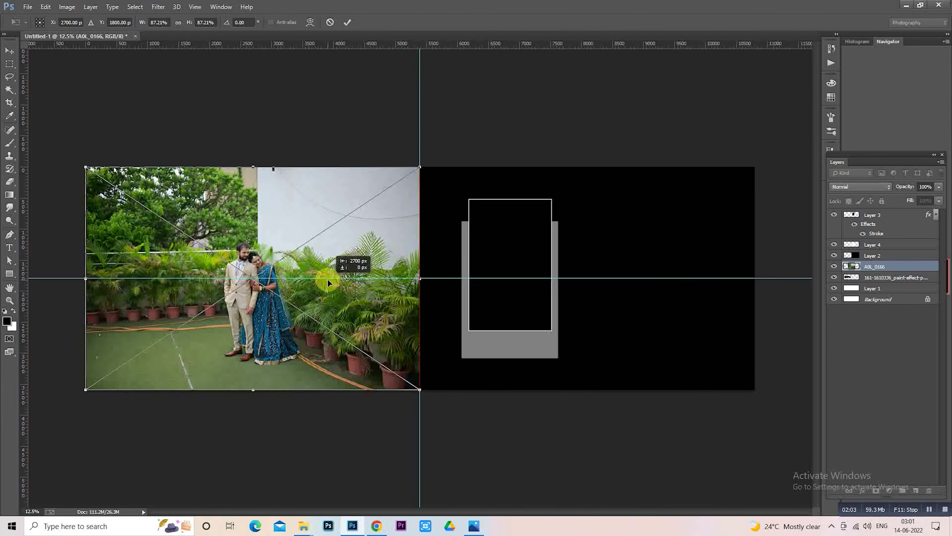
click(859, 266)
right_click(877, 266)
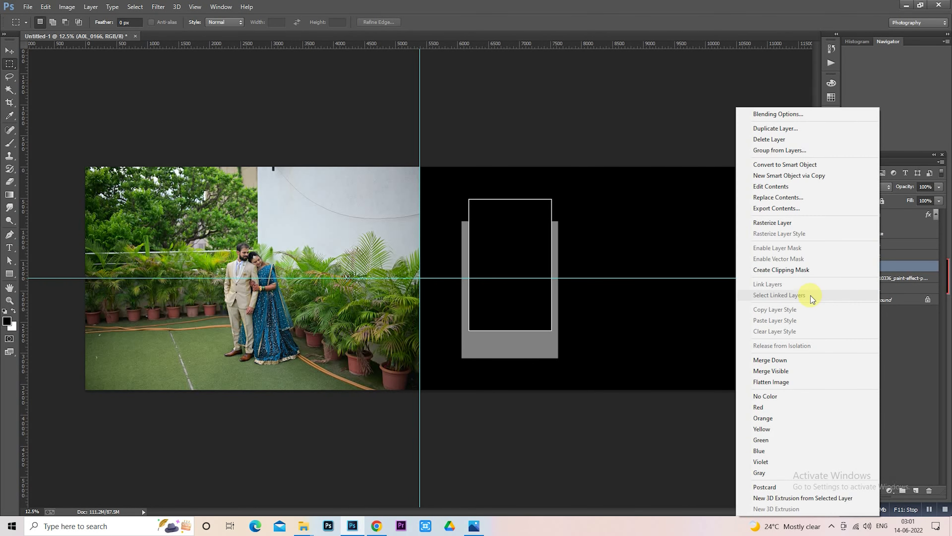
click(816, 270)
Step: Scale the clipped couple photo to about 90.6% and centre it in the splash
right_click(318, 276)
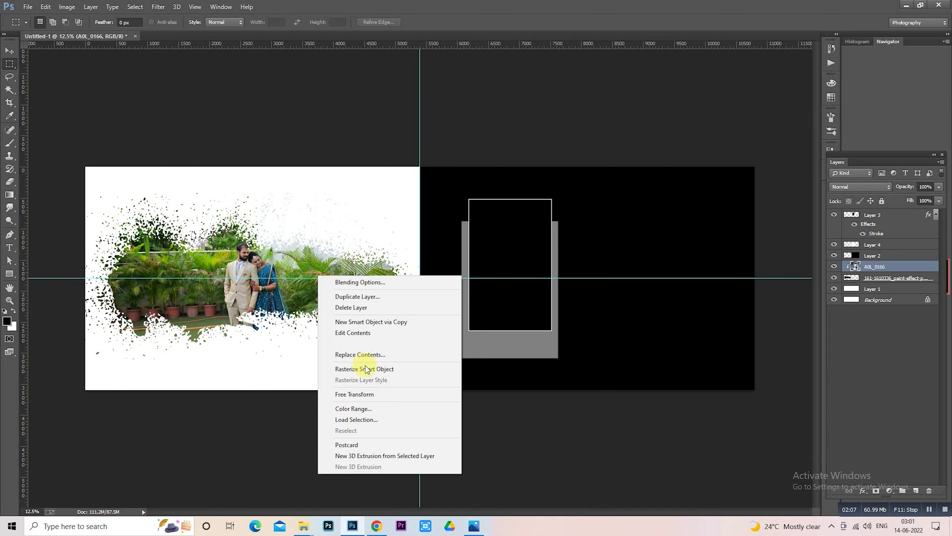
click(383, 394)
drag(355, 319, 344, 324)
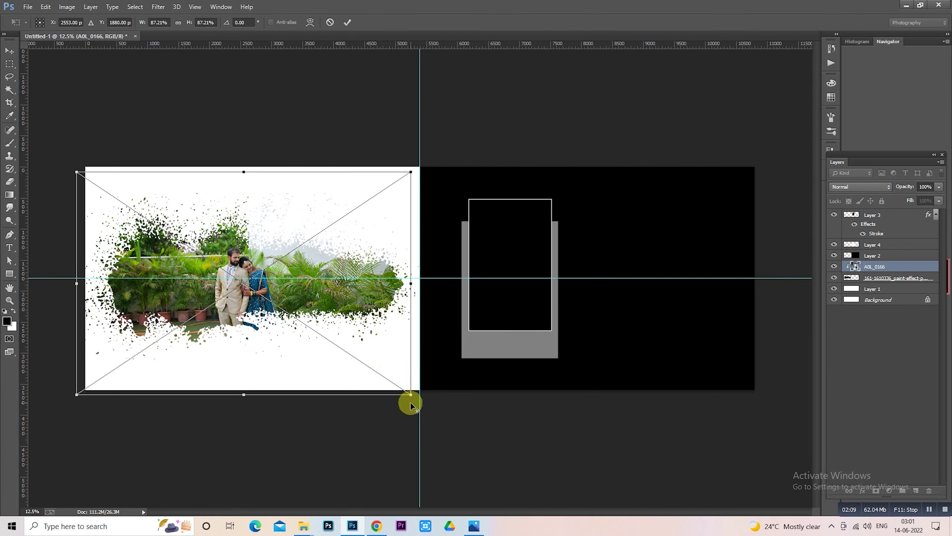
drag(410, 402, 417, 405)
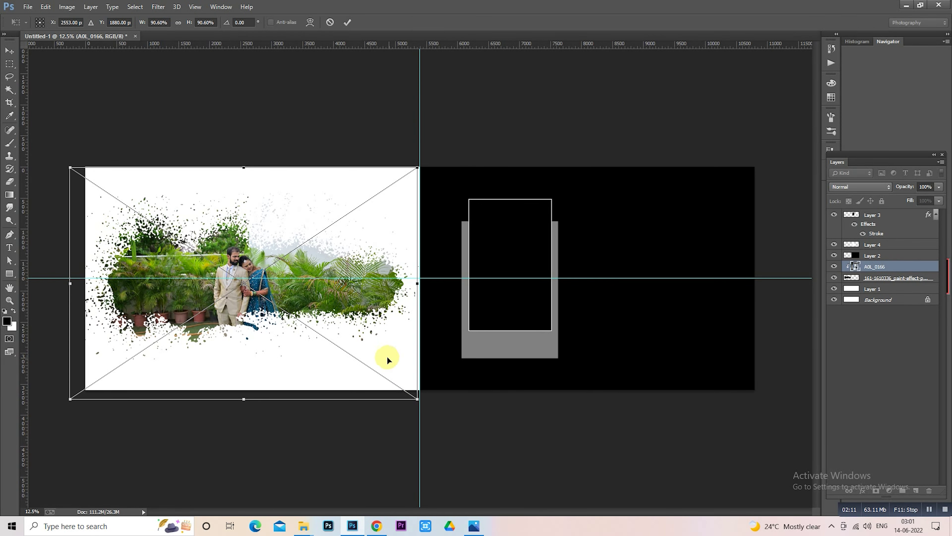
drag(387, 355, 386, 355)
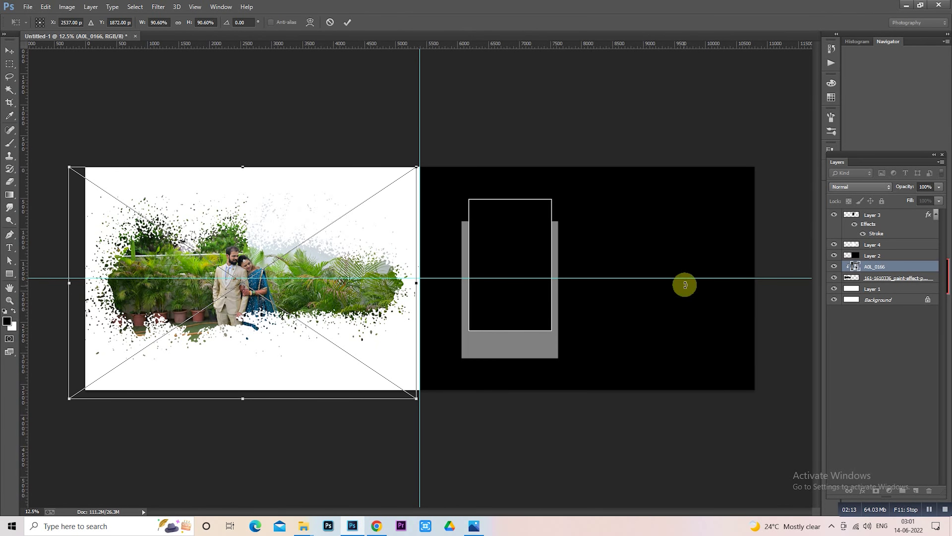
key(Return)
click(872, 255)
key(m)
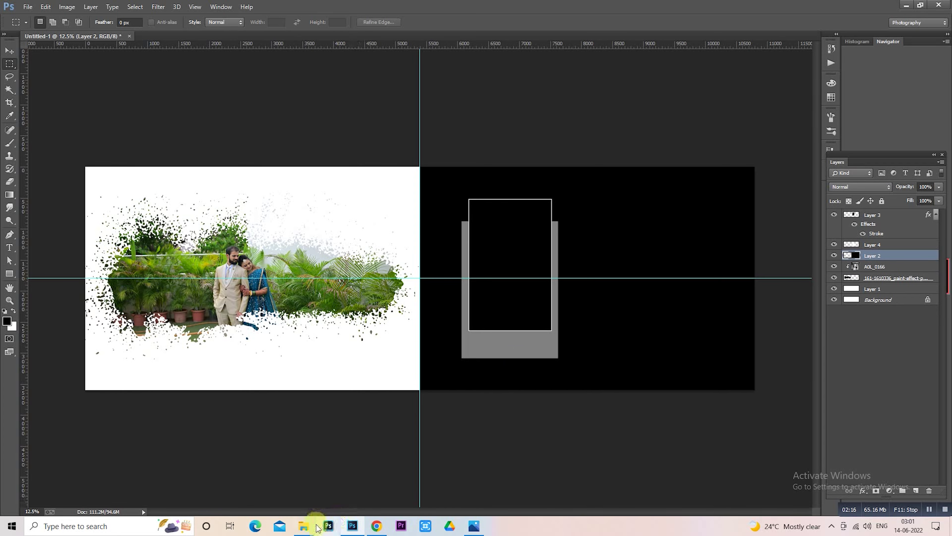
Step: Place bride photo A0L_0267 over the right page
mouse_move(303, 526)
click(283, 491)
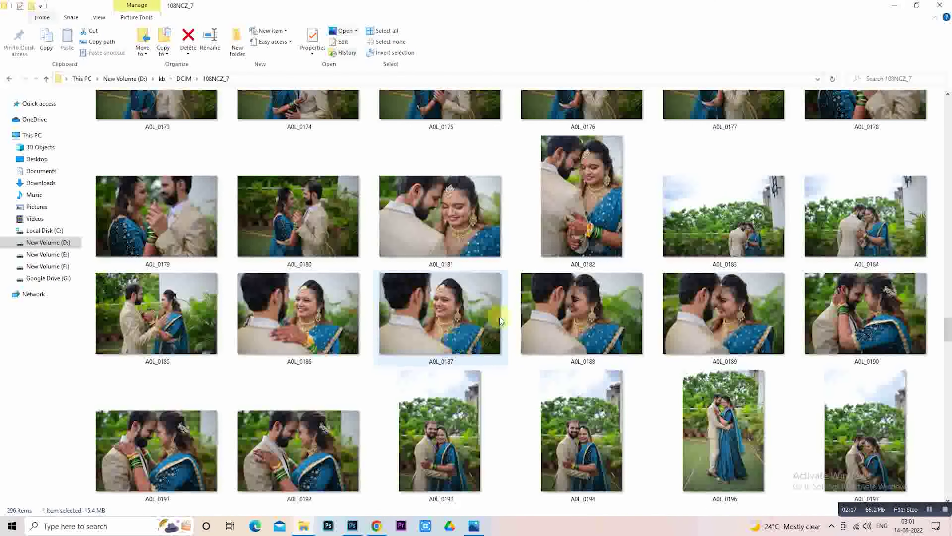
scroll(471, 335, down, 3)
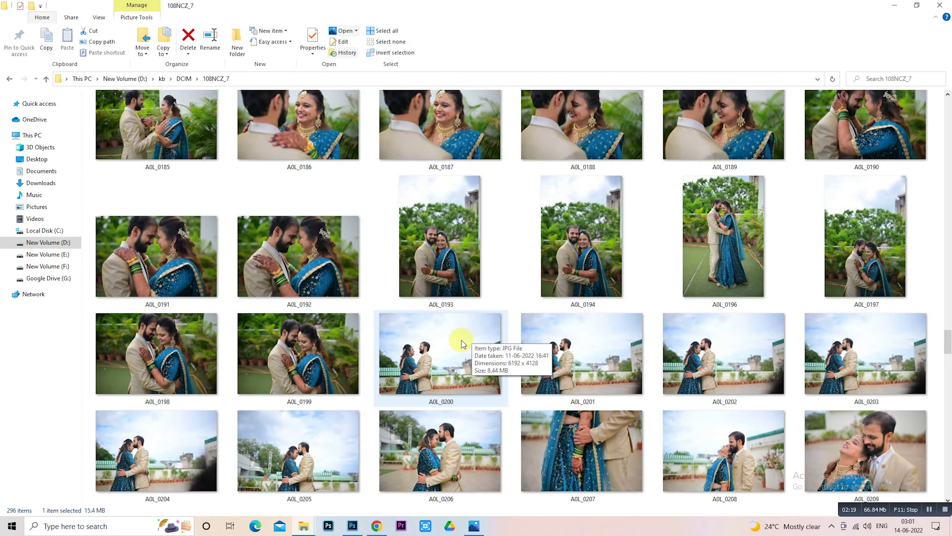
scroll(462, 343, down, 5)
scroll(463, 343, down, 5)
scroll(462, 343, down, 5)
scroll(462, 343, down, 5)
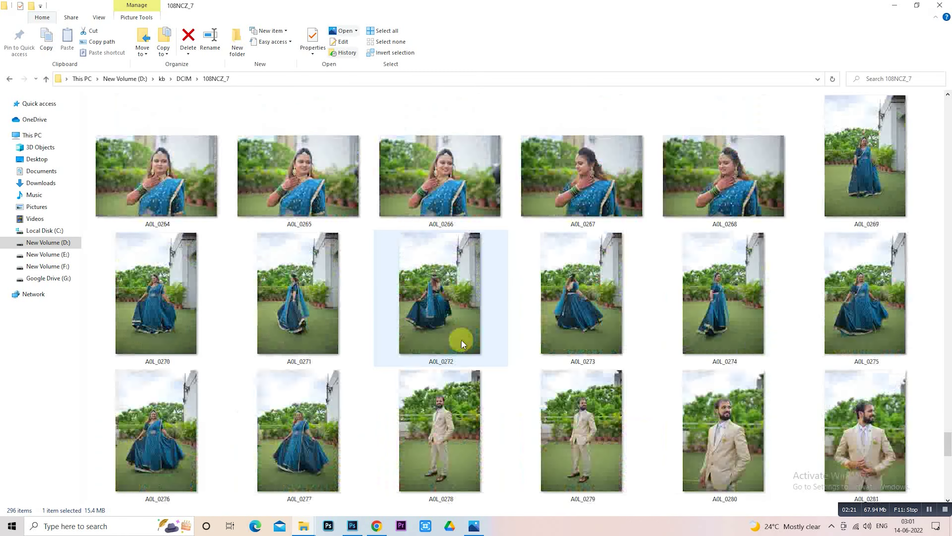
mouse_move(579, 183)
mouse_down()
mouse_move(494, 318)
mouse_move(616, 295)
mouse_up()
drag(542, 291, 707, 290)
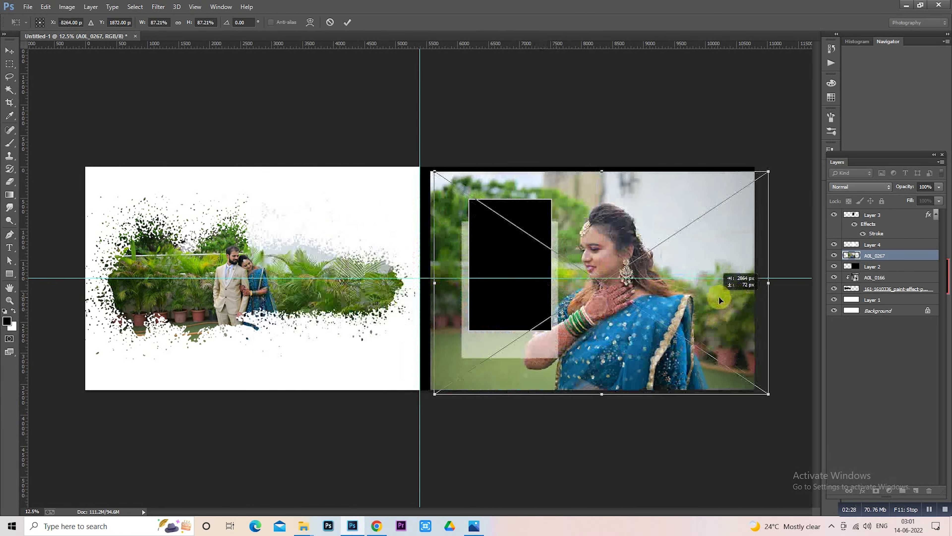
key(Return)
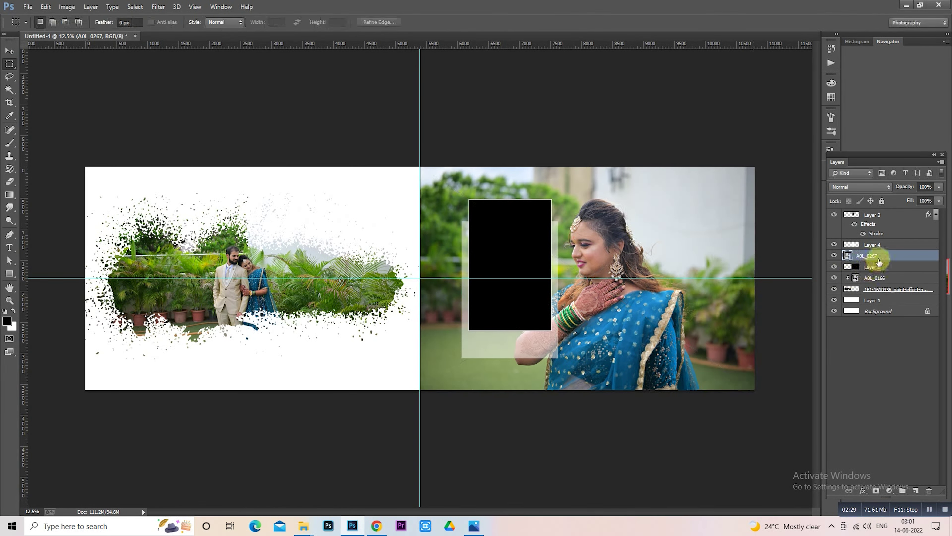
Step: Clip A0L_0267 to the black right-page layer and enlarge it to about 173%
right_click(877, 257)
click(818, 271)
scroll(512, 285, down, 2)
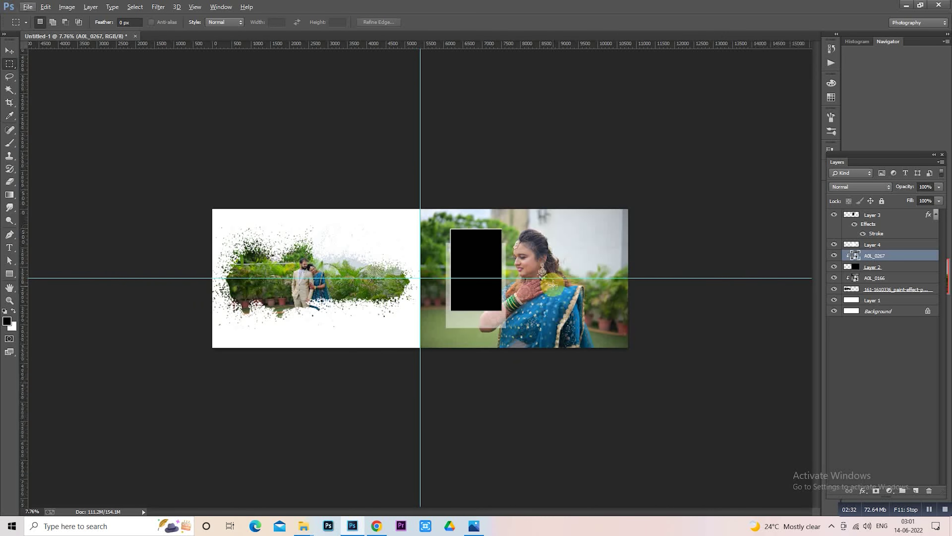
right_click(554, 284)
click(598, 402)
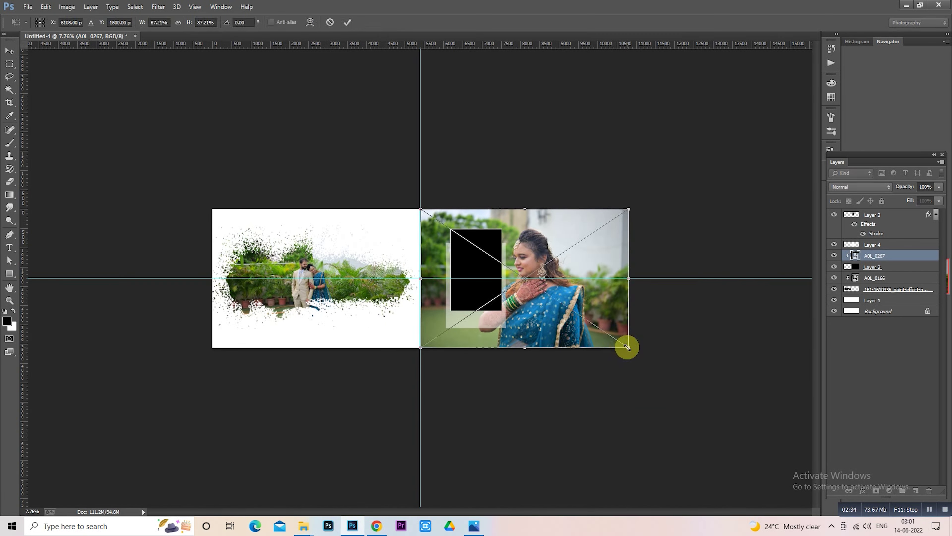
drag(629, 347, 704, 456)
drag(647, 370, 656, 354)
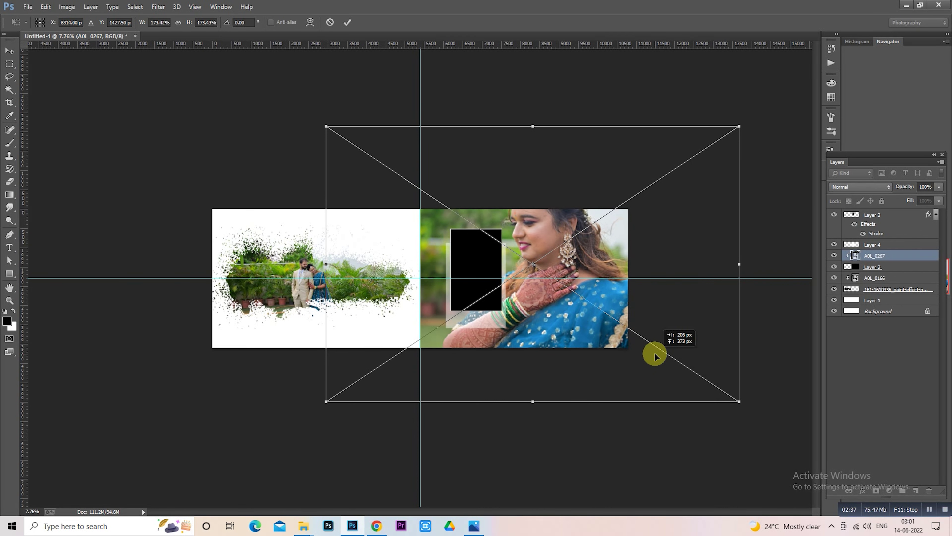
drag(656, 354, 655, 355)
key(Return)
Step: Fill the overlay layer above the bride photo with white so the photo turns pale
key(ctrl+0)
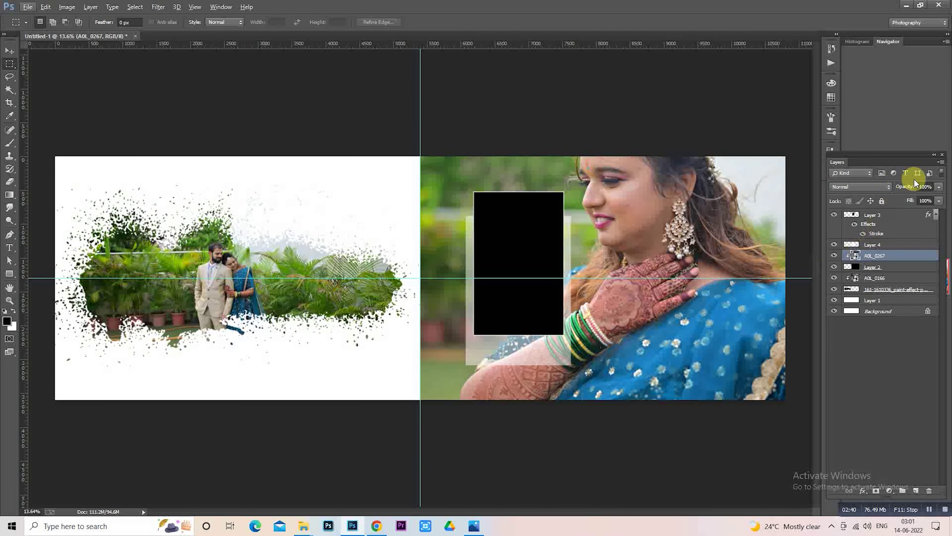
text(50)
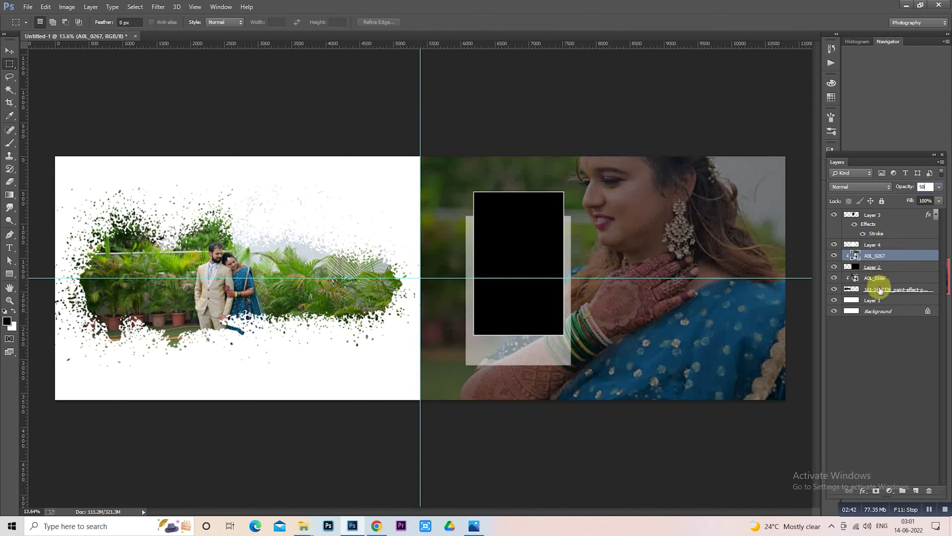
click(880, 271)
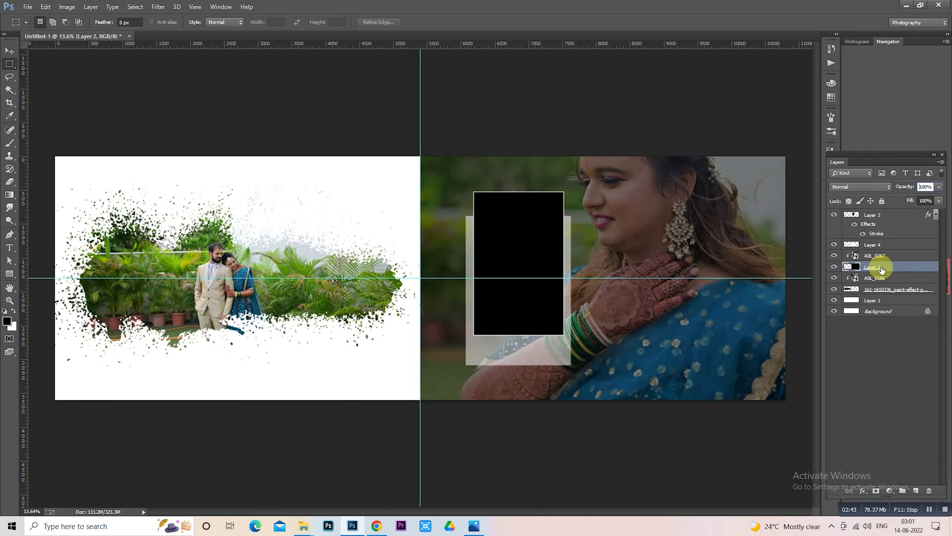
key(ctrl+BackSpace)
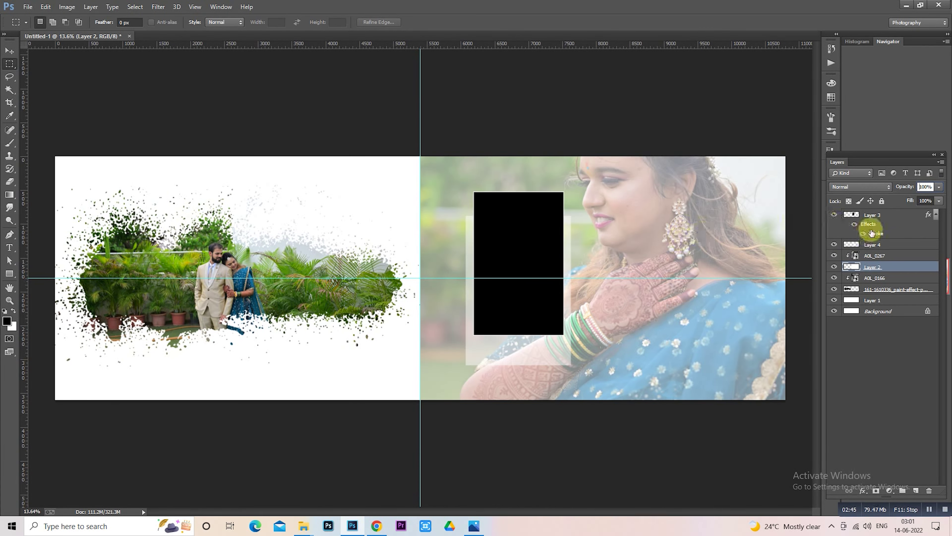
click(868, 215)
click(297, 530)
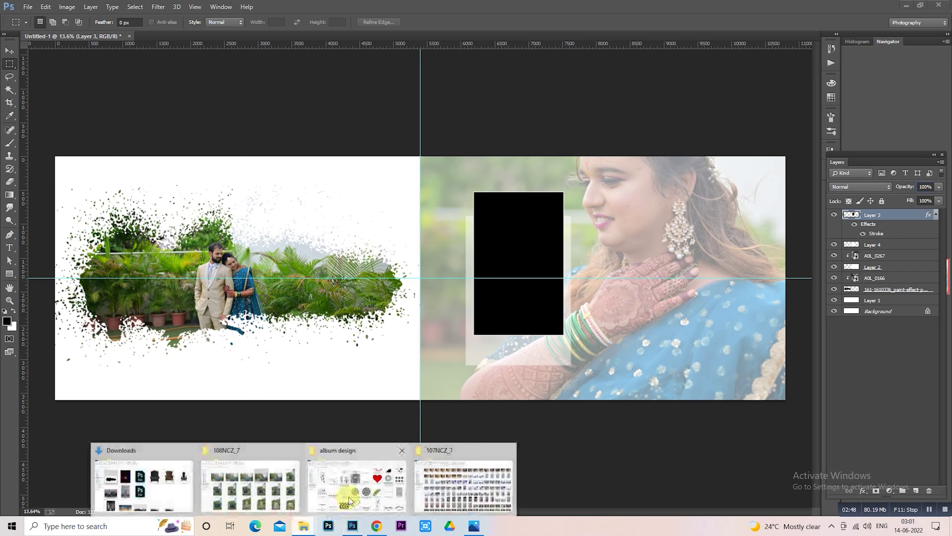
Step: Place groom photo A0L_0279 on the right page, scaled to about 42%
click(362, 480)
scroll(566, 324, up, 3)
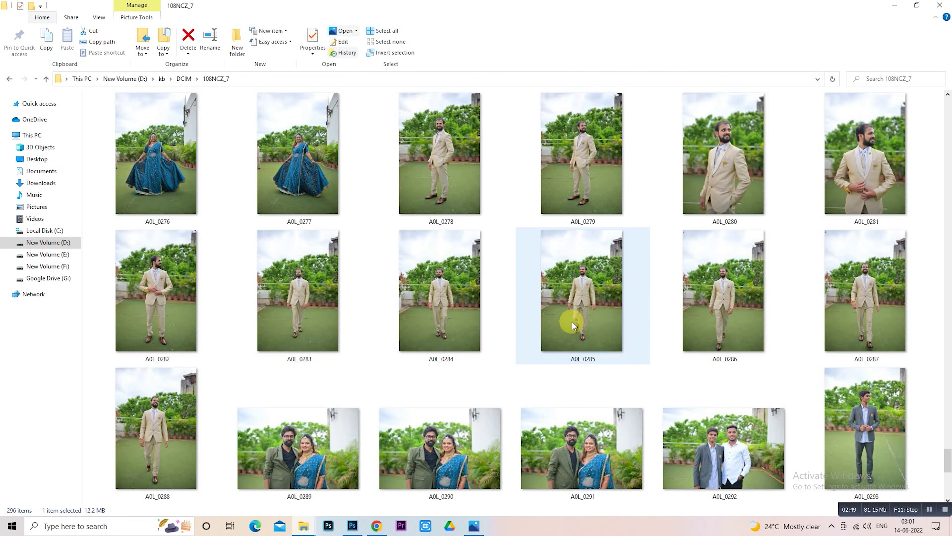
scroll(572, 321, up, 3)
drag(589, 387, 509, 297)
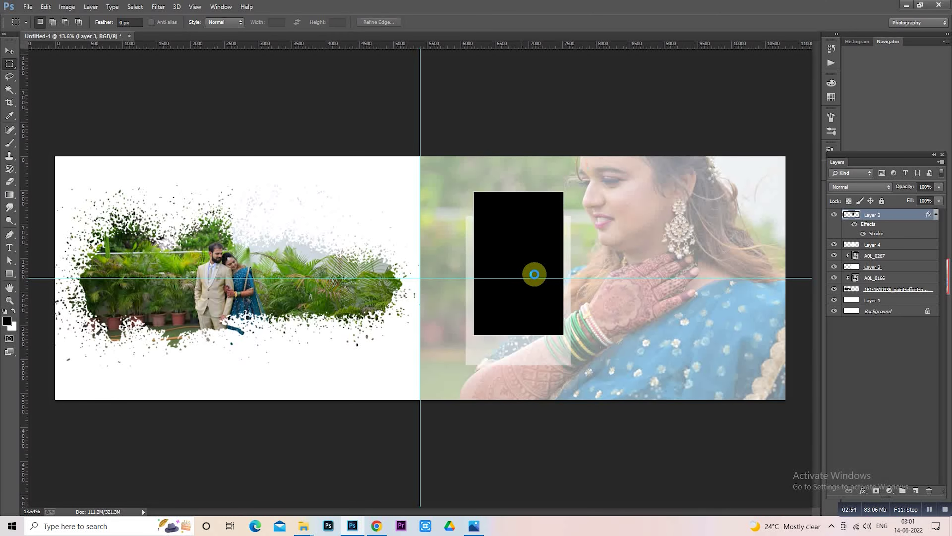
drag(509, 296, 503, 202)
drag(500, 159, 457, 223)
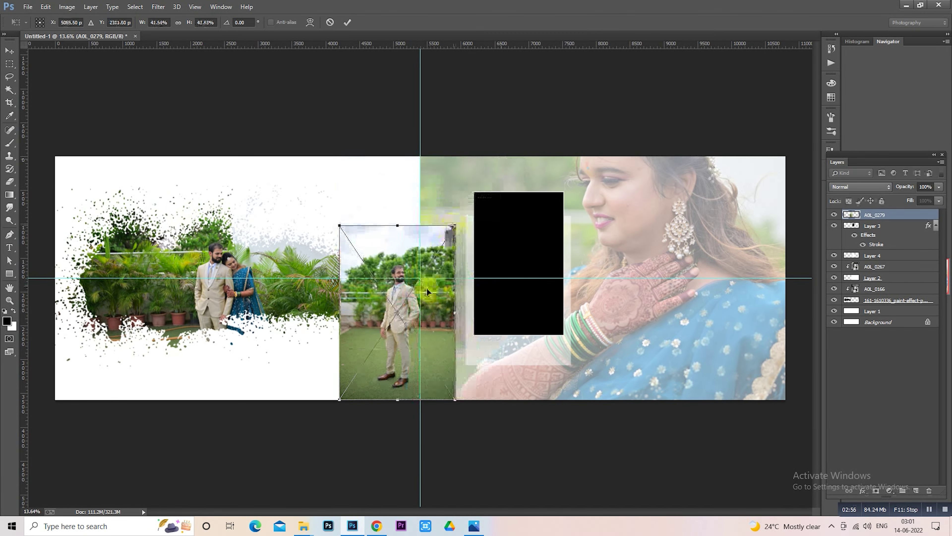
drag(427, 288, 550, 232)
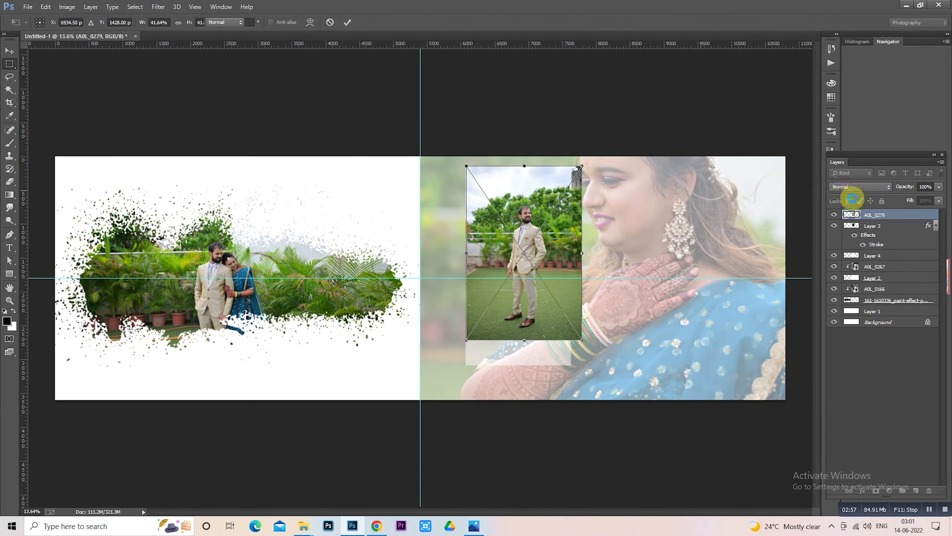
key(Return)
Step: Clip the groom photo into the frame layer and position it inside the frame
right_click(885, 214)
click(789, 270)
scroll(574, 246, up, 2)
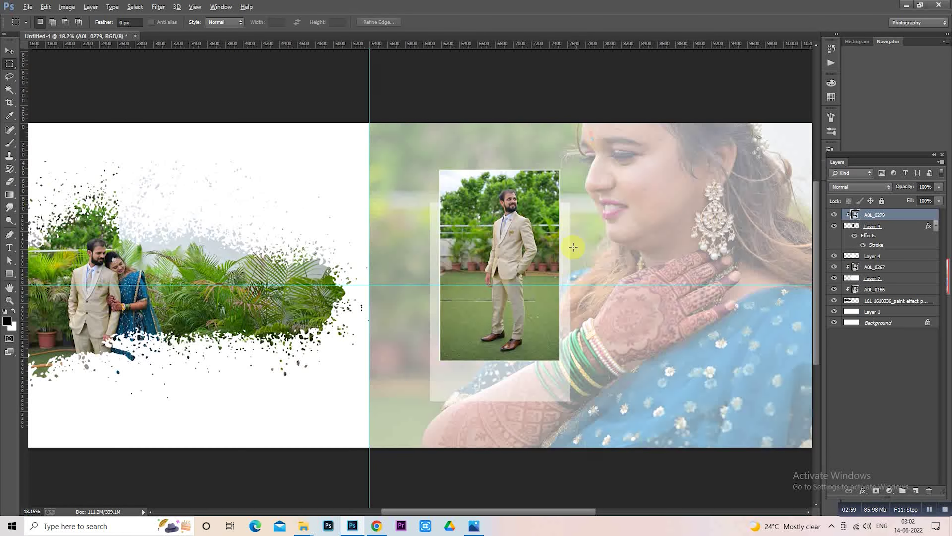
right_click(519, 240)
click(551, 363)
drag(517, 305, 512, 307)
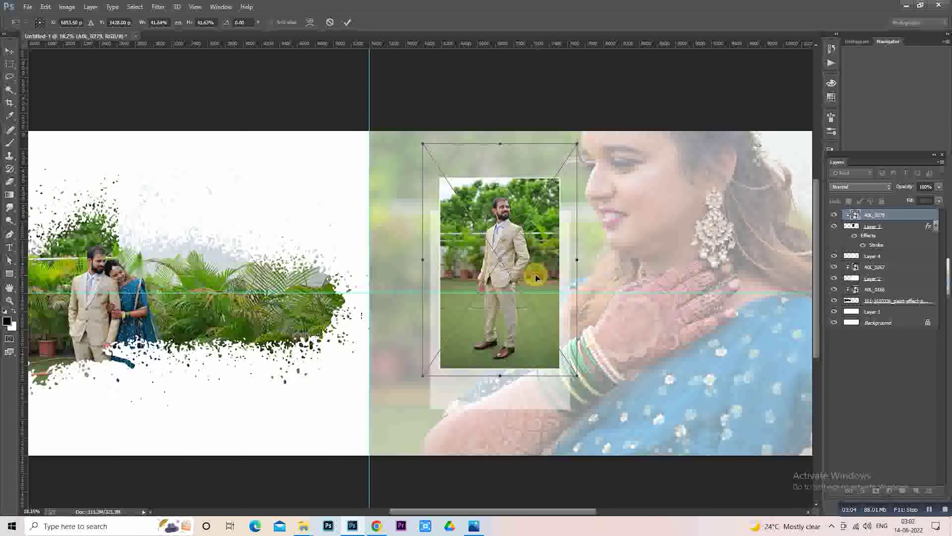
drag(535, 277, 534, 273)
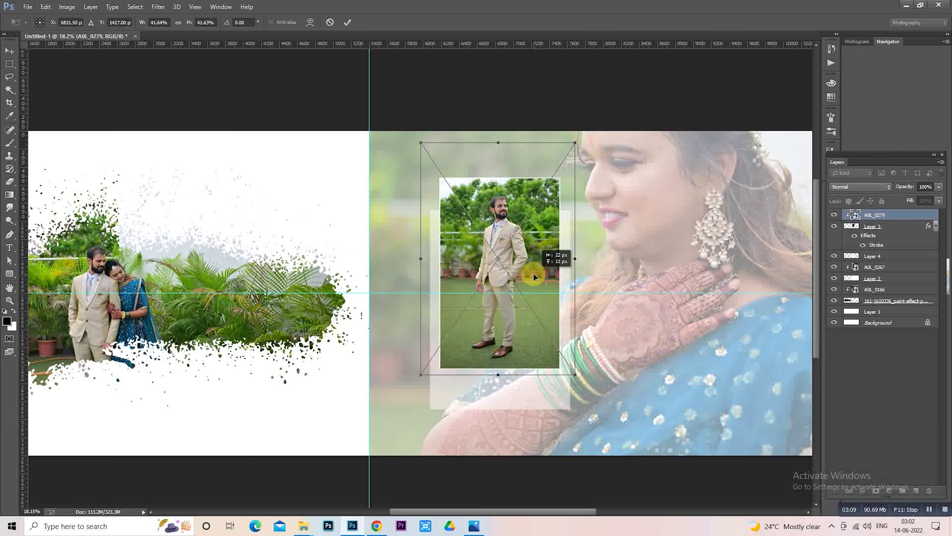
key(Return)
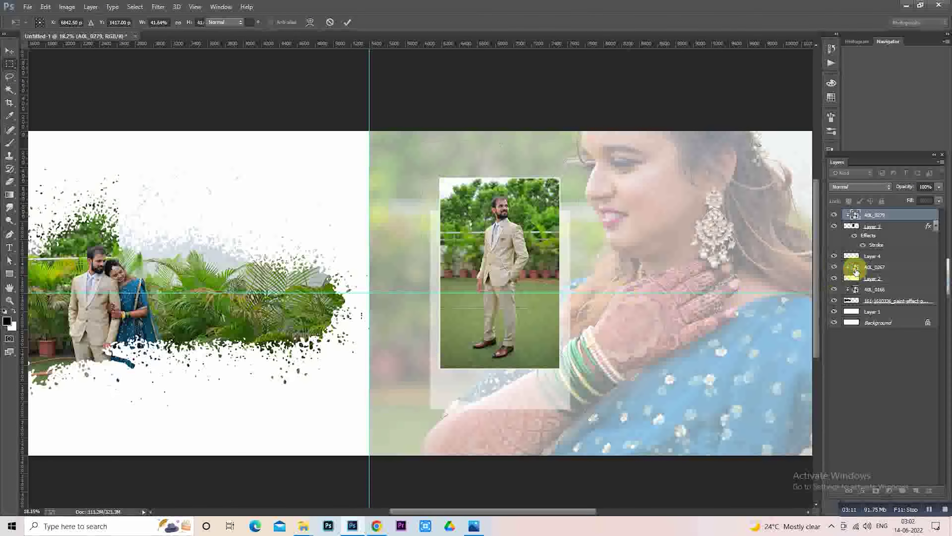
Step: Add a 'Groom' caption below the groom photo at 78 pt and shift it right
click(915, 489)
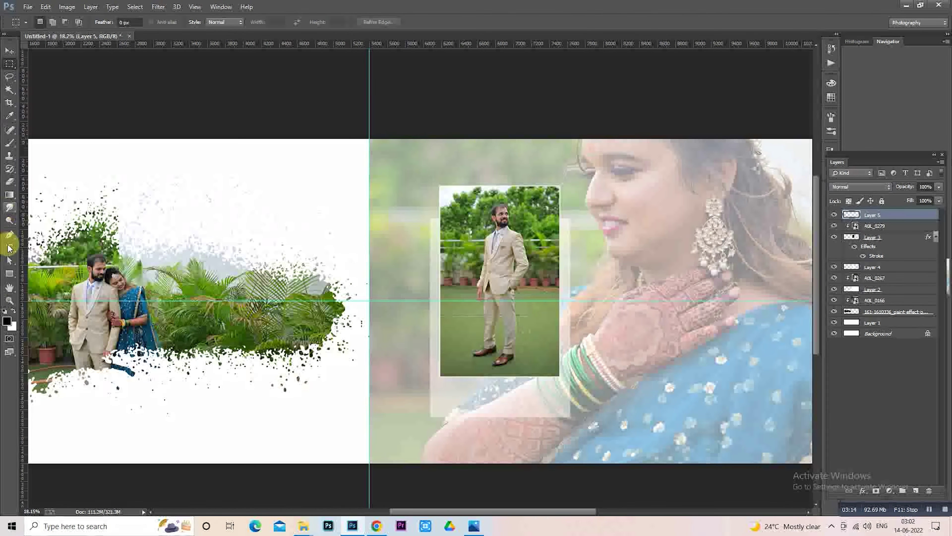
click(9, 248)
click(451, 400)
text(Groom)
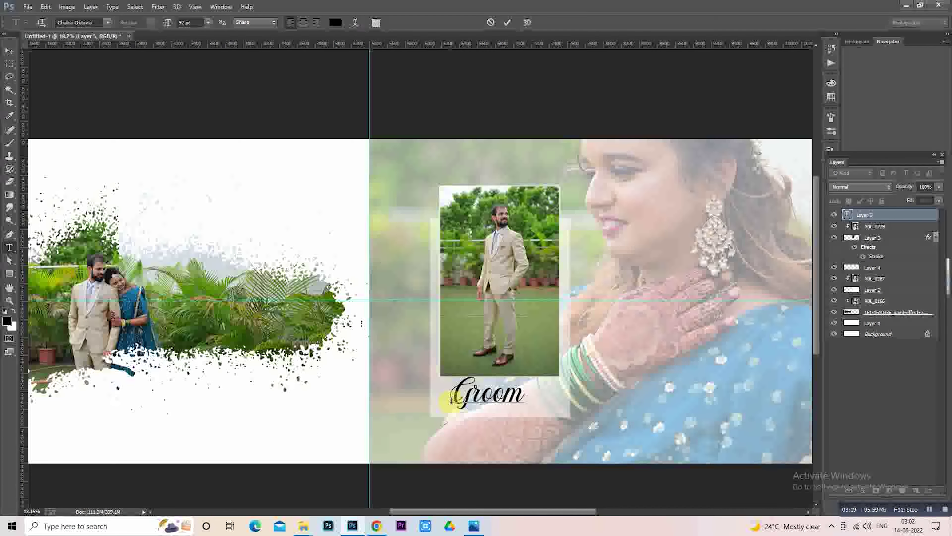
click(9, 64)
scroll(560, 329, down, 3)
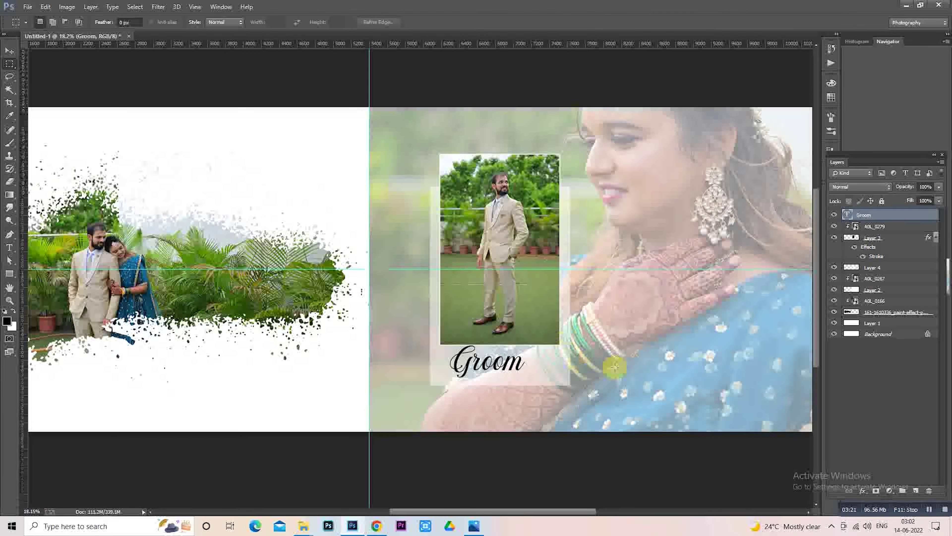
double_click(848, 217)
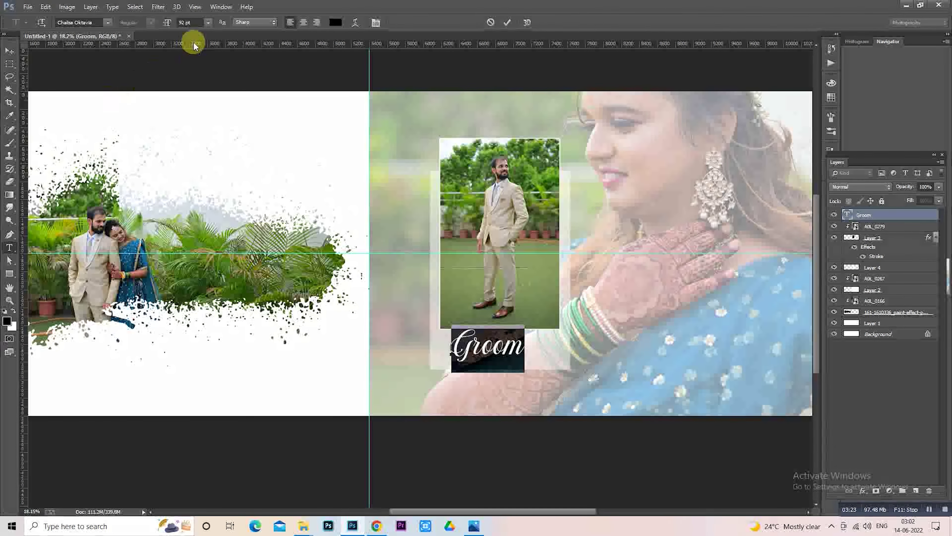
drag(164, 25, 157, 26)
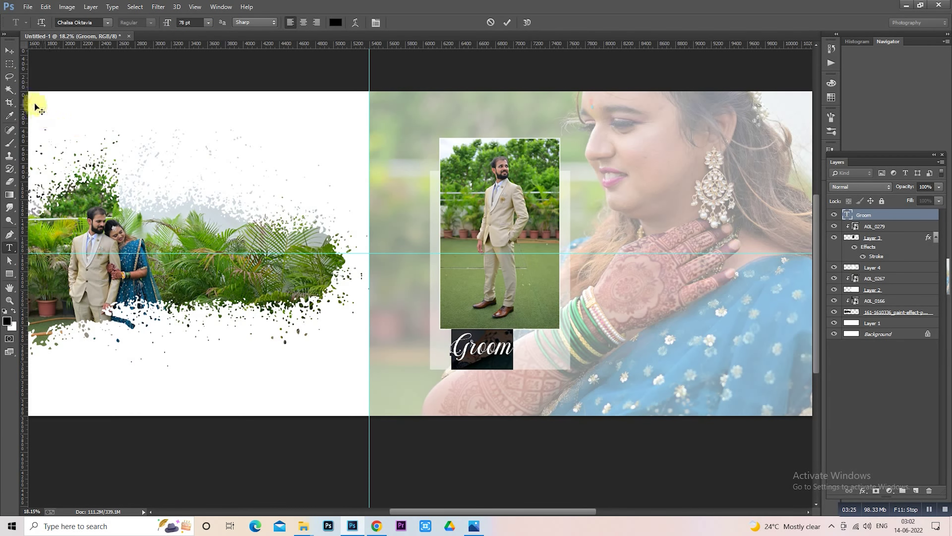
click(10, 64)
scroll(523, 270, up, 2)
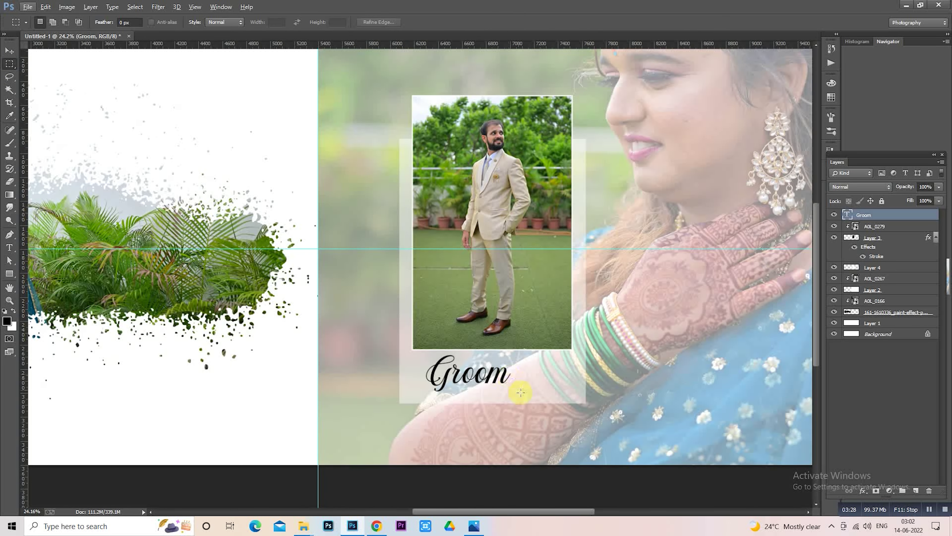
scroll(543, 375, down, 1)
mouse_move(544, 377)
mouse_down()
mouse_move(560, 378)
mouse_move(548, 379)
mouse_up()
Step: Add the word 'stylish' at 27 pt and move it down beside Groom
click(8, 248)
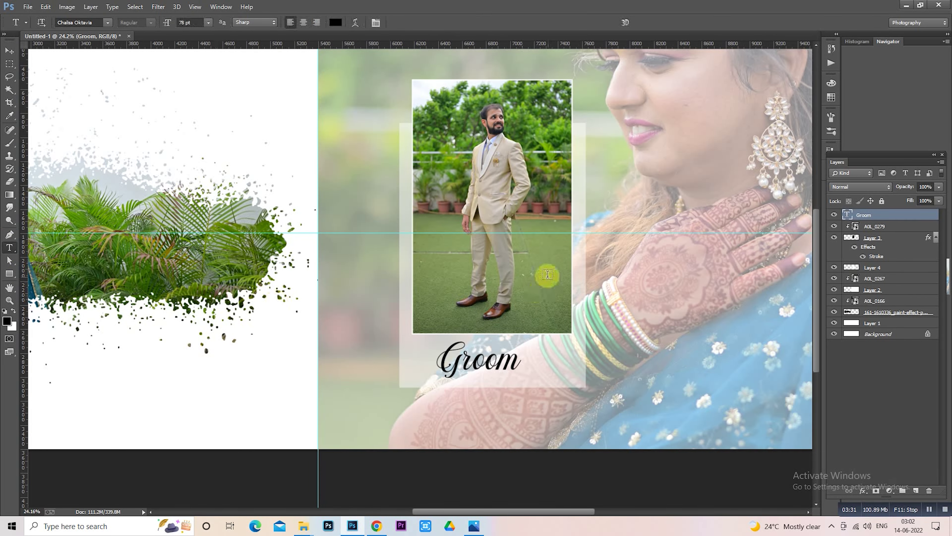
click(512, 278)
text(stylish)
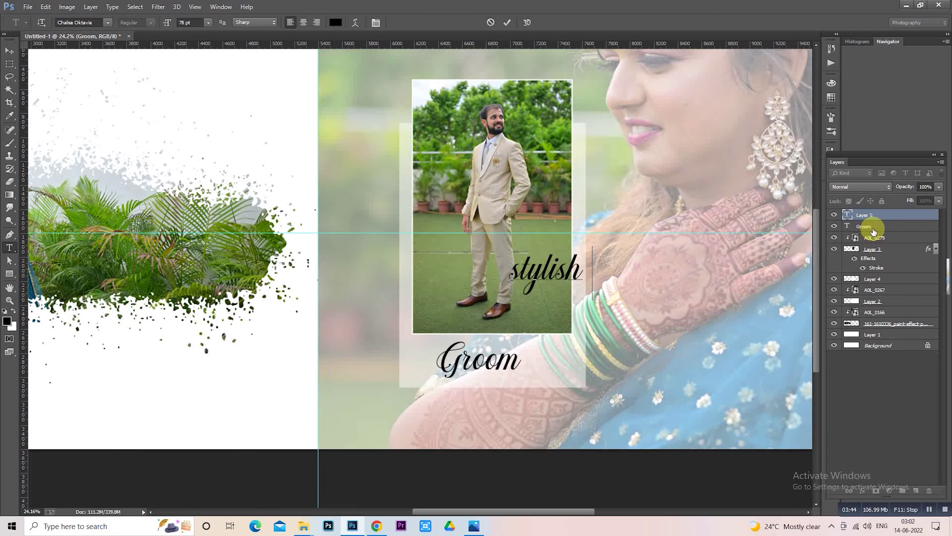
double_click(848, 215)
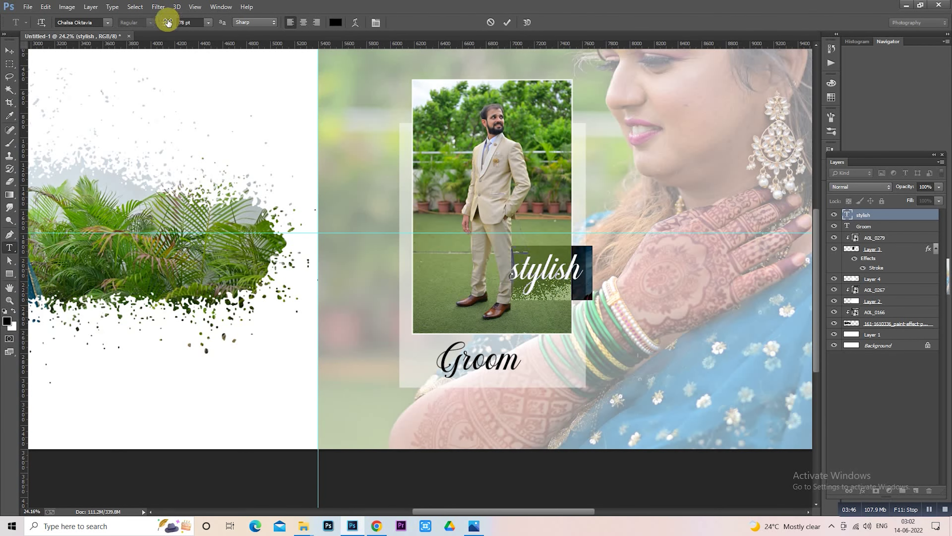
drag(151, 23, 137, 23)
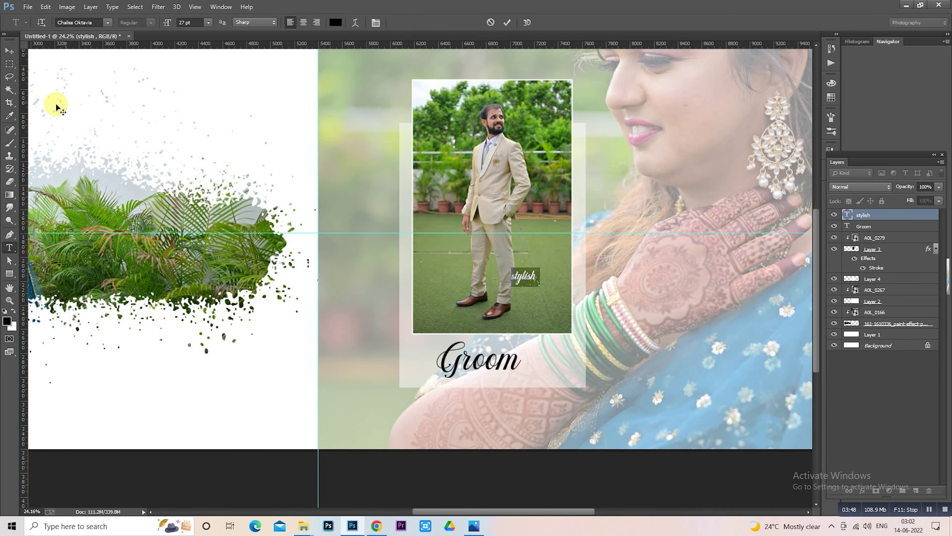
click(11, 66)
mouse_move(575, 283)
mouse_down()
mouse_move(543, 353)
mouse_move(585, 373)
mouse_move(474, 376)
mouse_up()
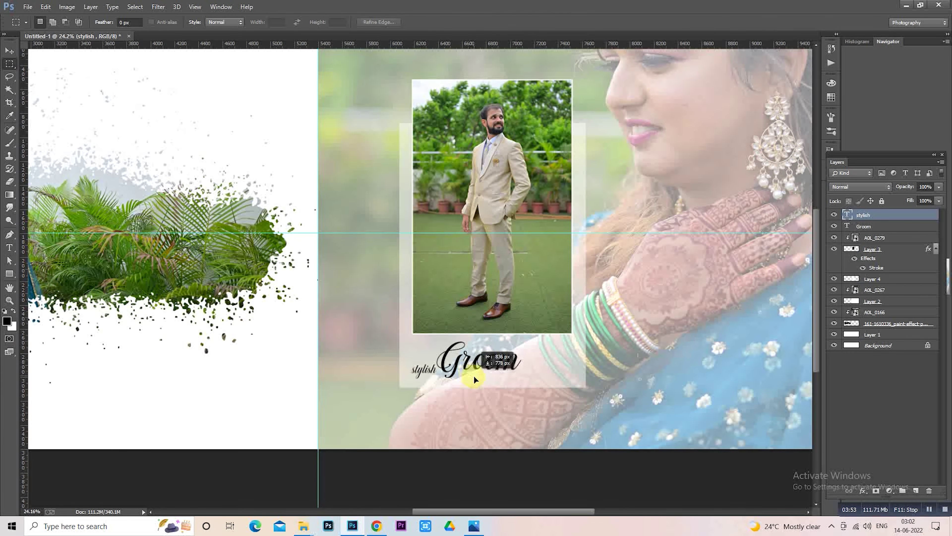
Step: Arrange 'stylish' above the left of 'Groom' and nudge both words into place
click(873, 226)
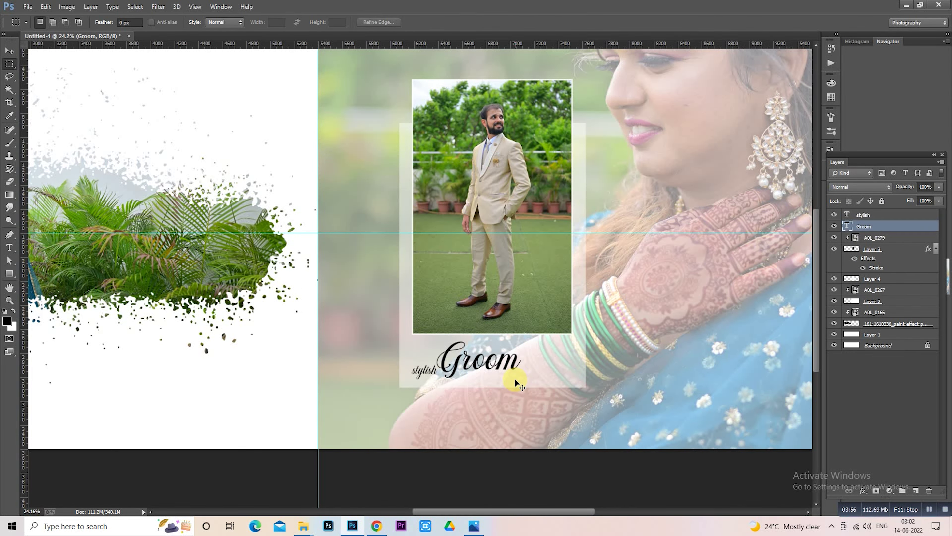
mouse_move(516, 382)
mouse_down()
mouse_move(553, 381)
mouse_move(532, 356)
mouse_move(546, 356)
mouse_up()
click(867, 215)
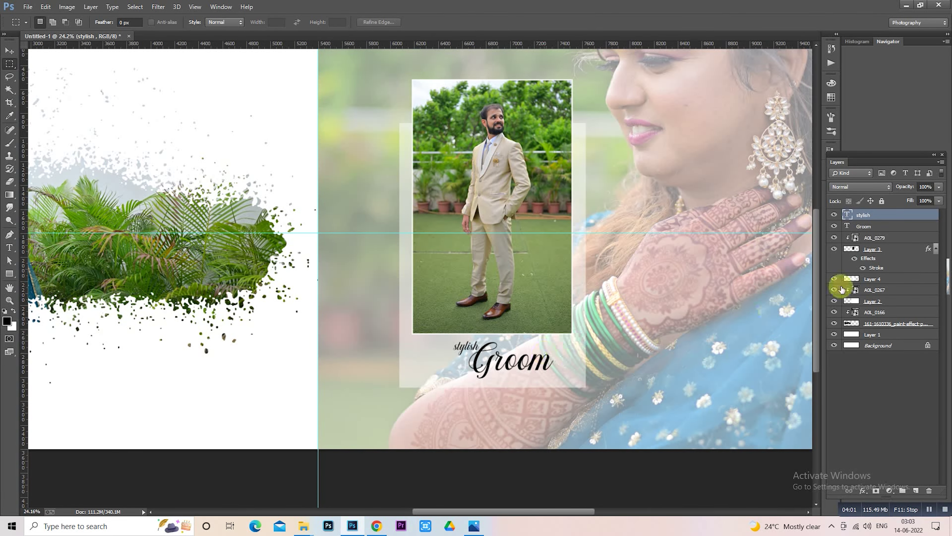
shift+click(863, 226)
drag(649, 333, 643, 334)
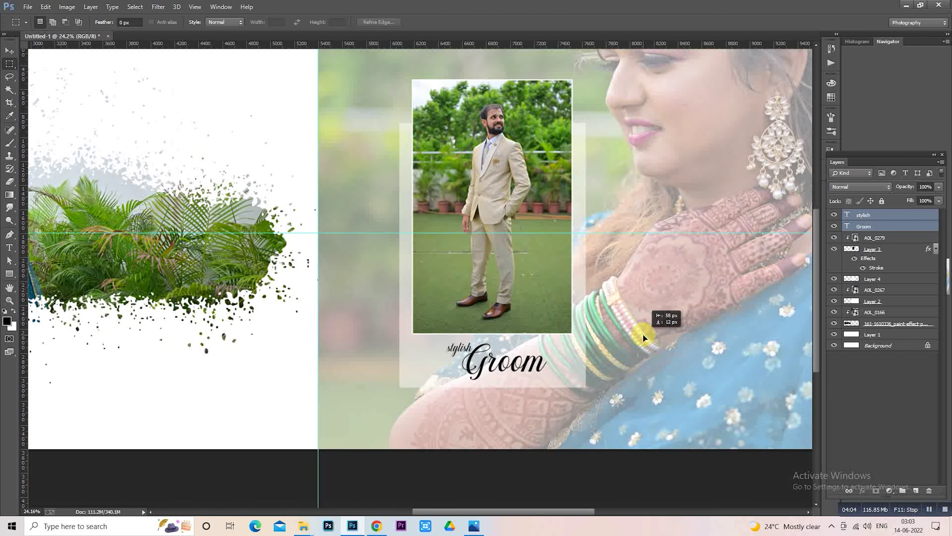
Step: Keep the caption layers in Normal blending at 50% opacity
click(860, 186)
click(850, 316)
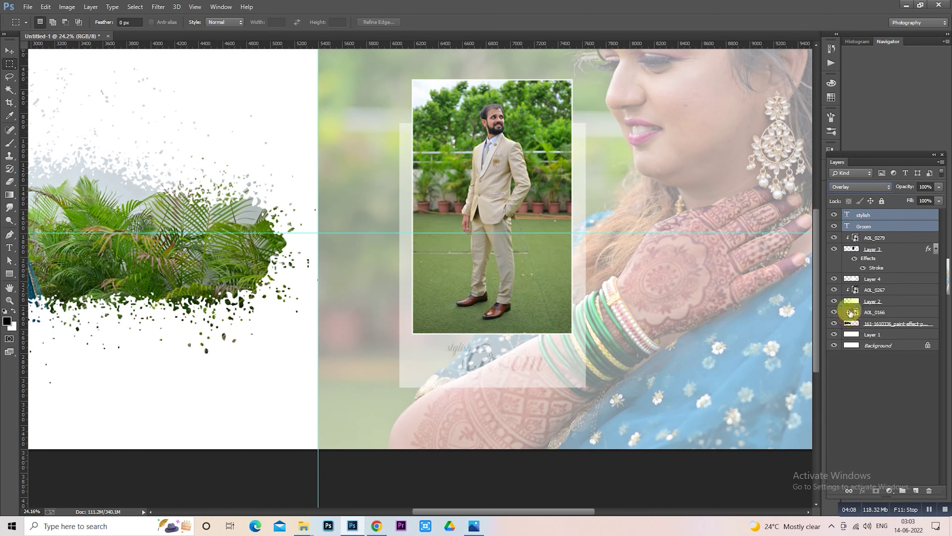
click(860, 187)
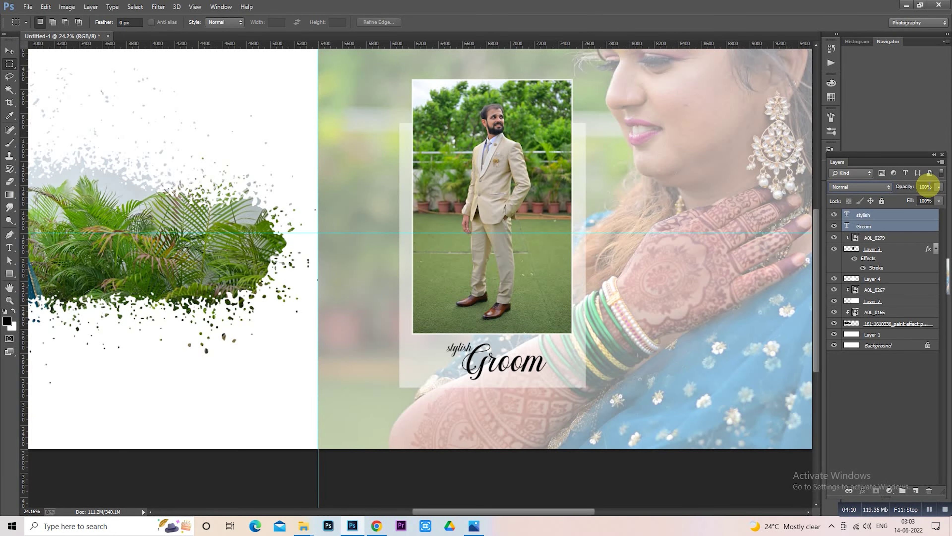
text(50)
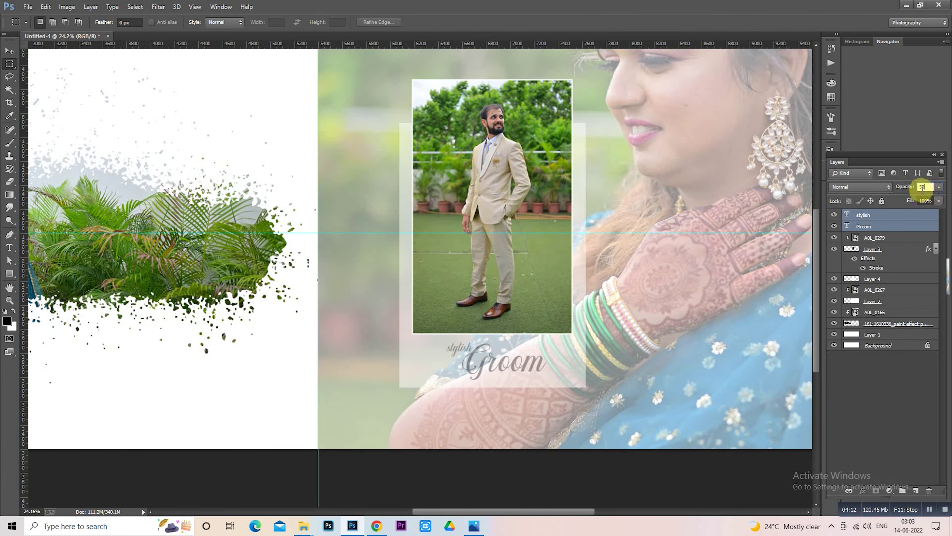
scroll(697, 375, down, 2)
Step: Add 'Purvaadi' below the couple photo, enlarge it to 150 pt, and move it lower right
scroll(713, 334, down, 2)
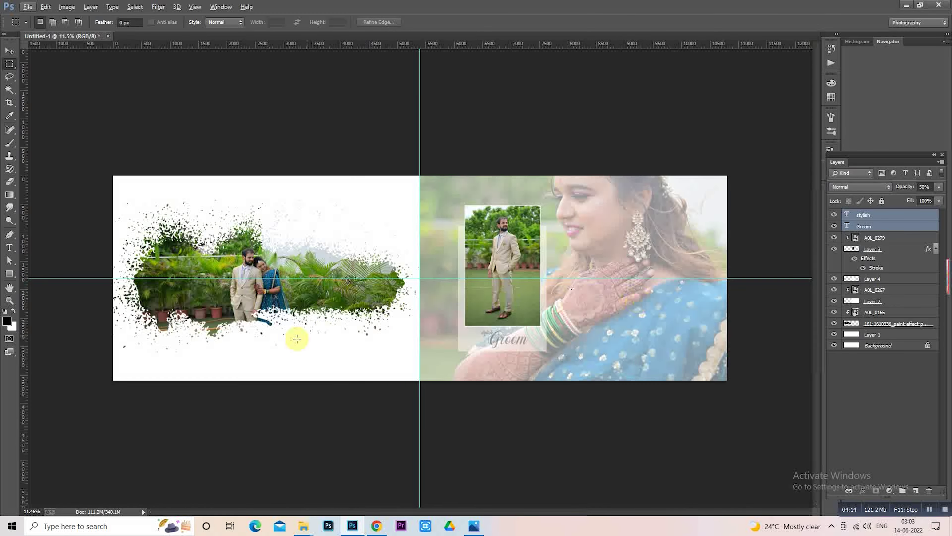
scroll(310, 355, up, 1)
drag(310, 355, 510, 334)
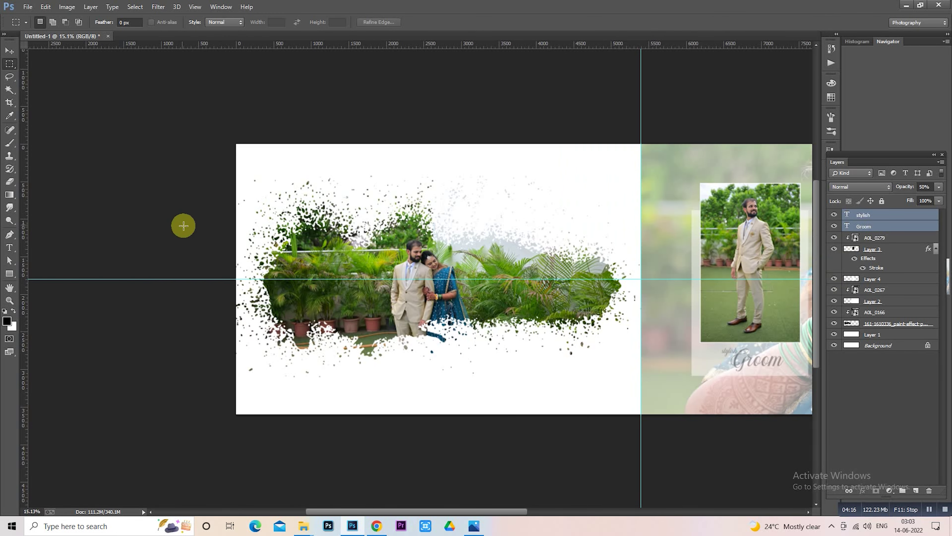
click(10, 247)
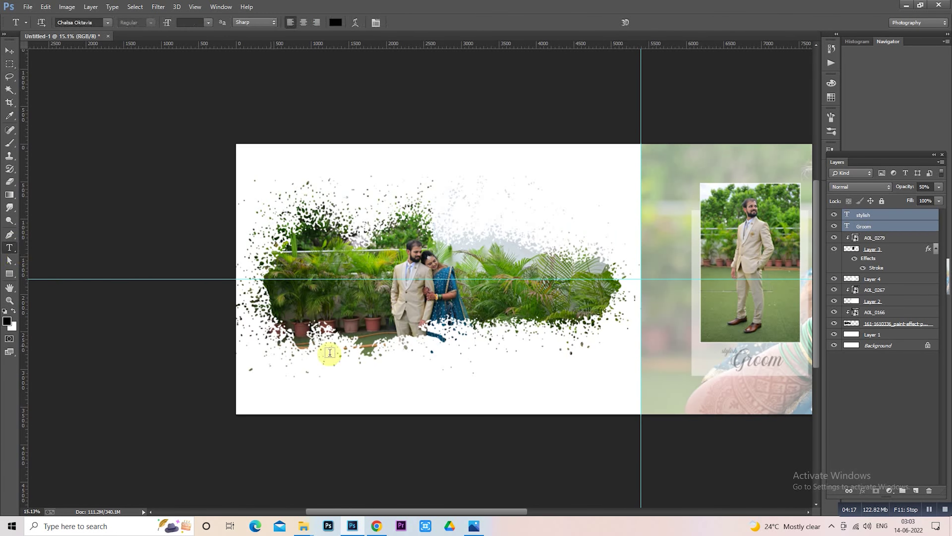
click(371, 389)
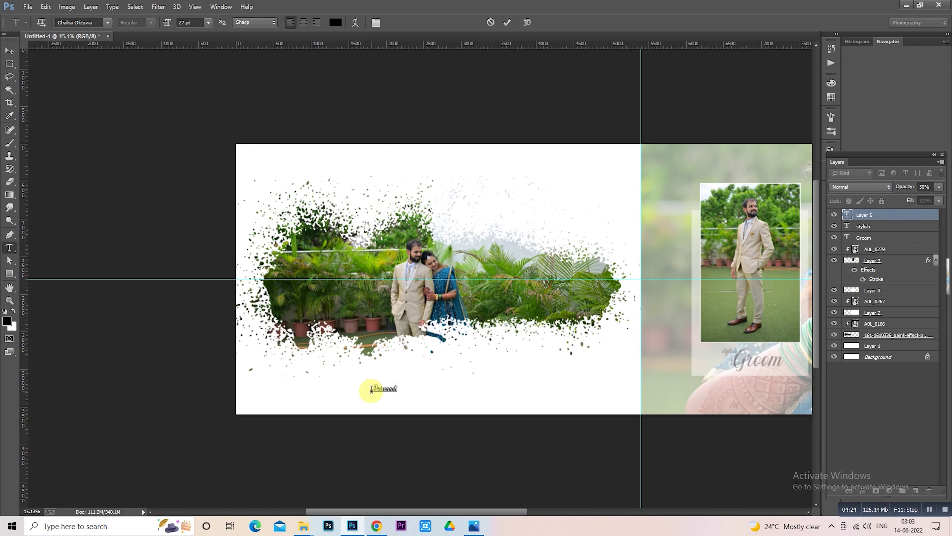
double_click(848, 214)
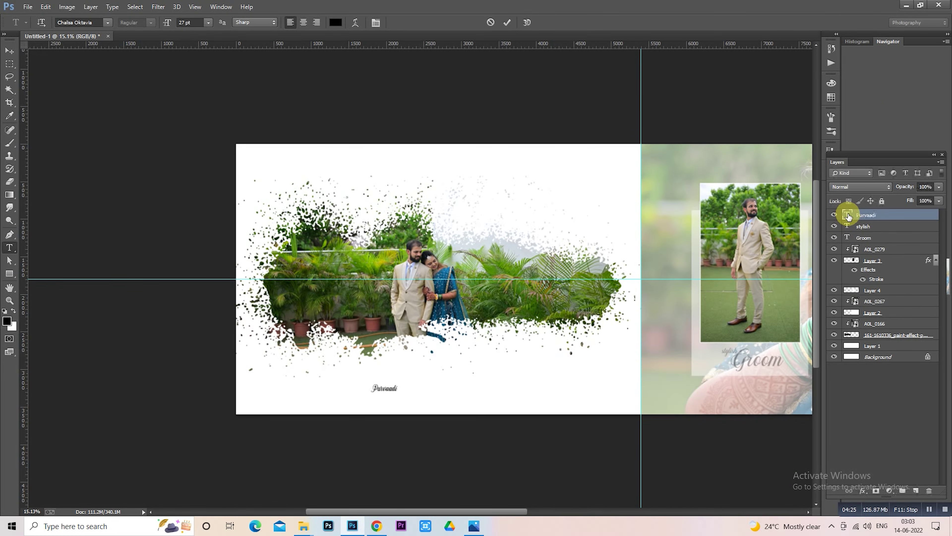
drag(167, 22, 225, 32)
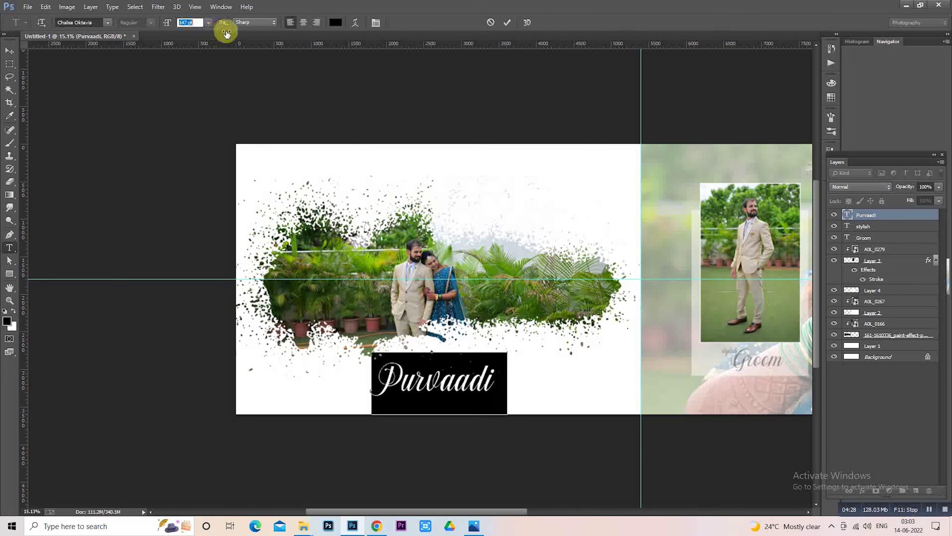
click(9, 64)
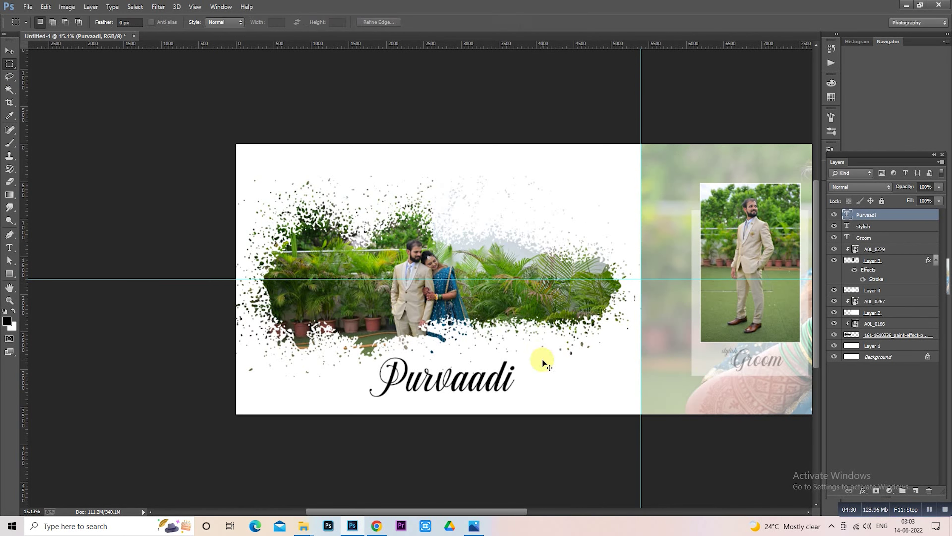
mouse_move(542, 362)
mouse_down()
mouse_move(537, 370)
mouse_move(620, 362)
mouse_up()
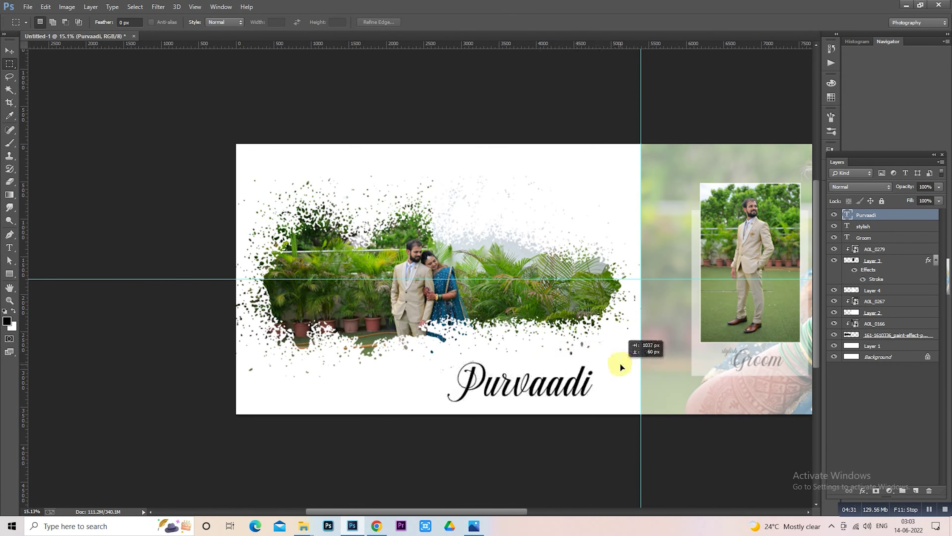
Step: In Purvaadi's layer style, remove the Stroke and add a green 487419 Color Overlay
right_click(848, 219)
click(853, 220)
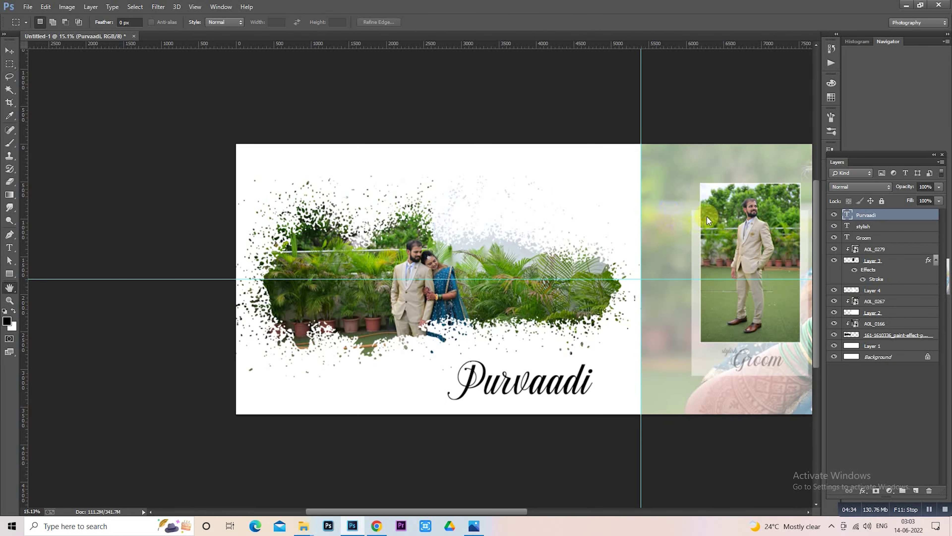
click(659, 163)
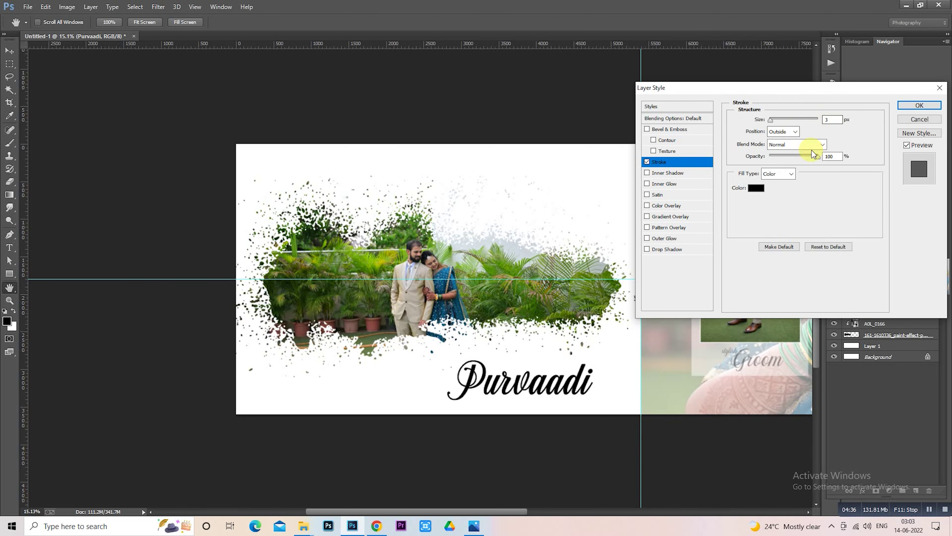
click(647, 163)
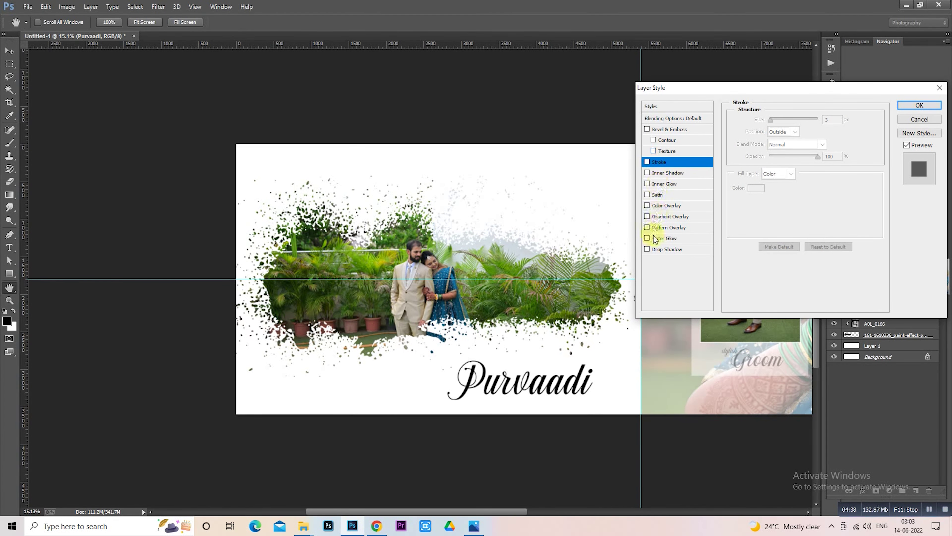
click(658, 206)
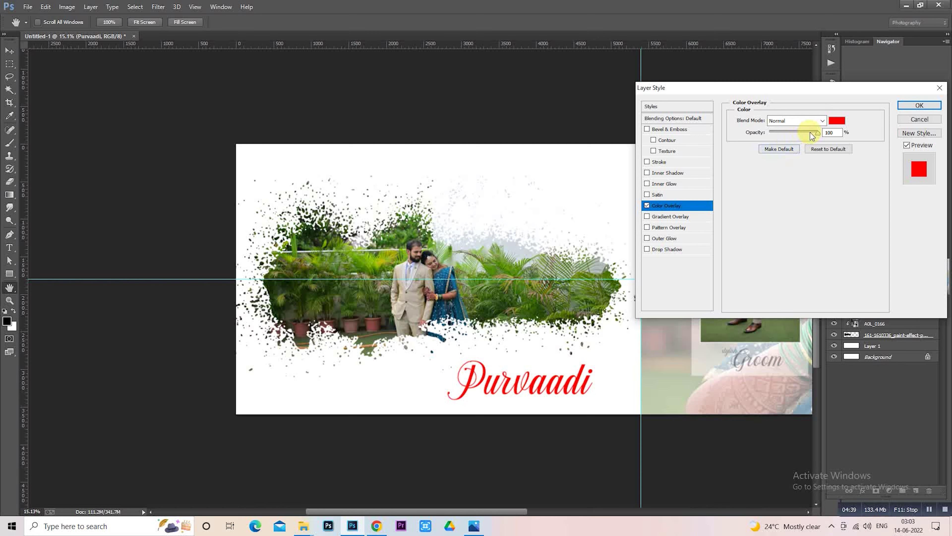
click(836, 121)
click(495, 292)
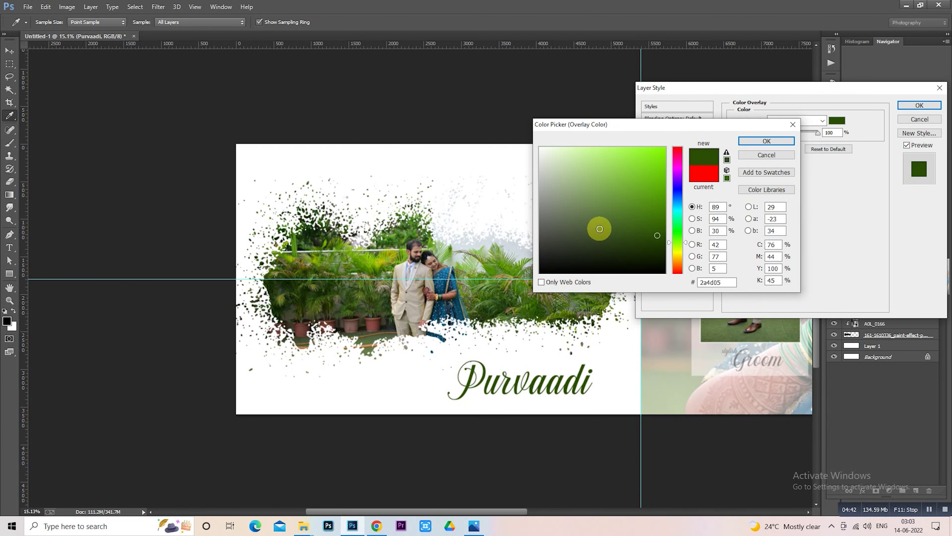
drag(639, 221, 639, 214)
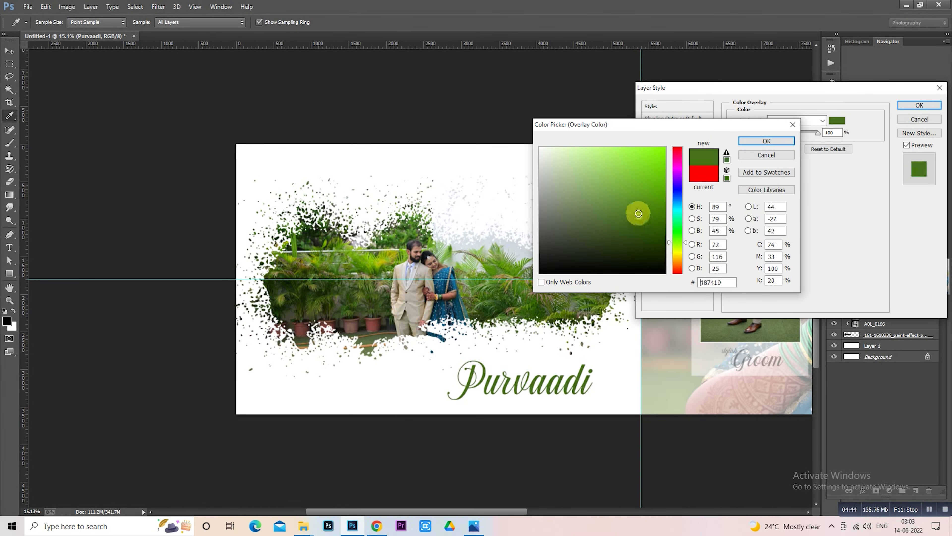
click(755, 144)
Step: Add Bevel & Emboss with a white shadow colour and apply the styles
click(671, 129)
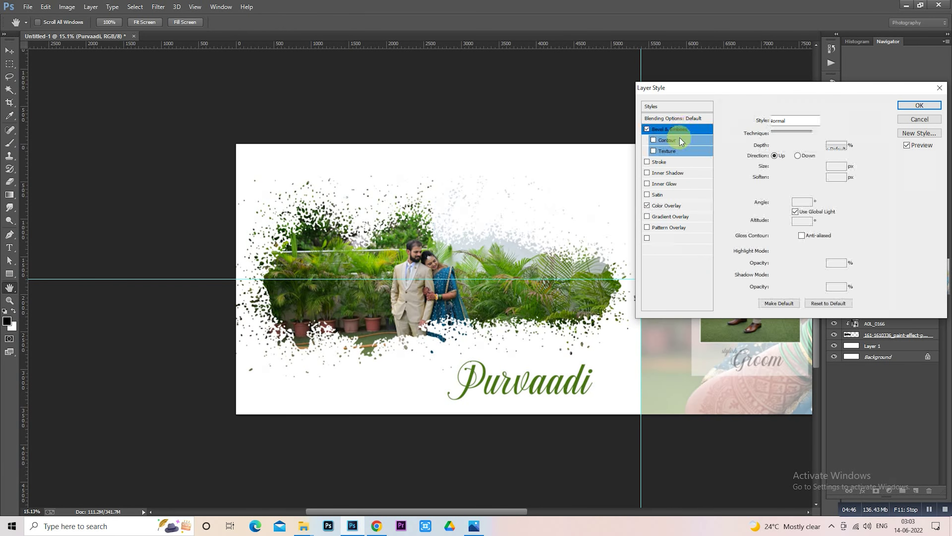
click(673, 129)
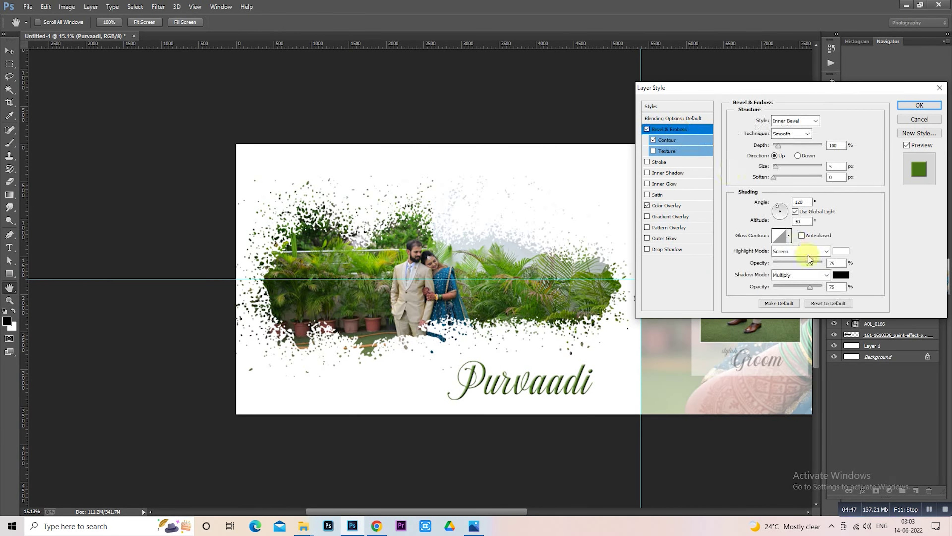
click(839, 277)
click(493, 210)
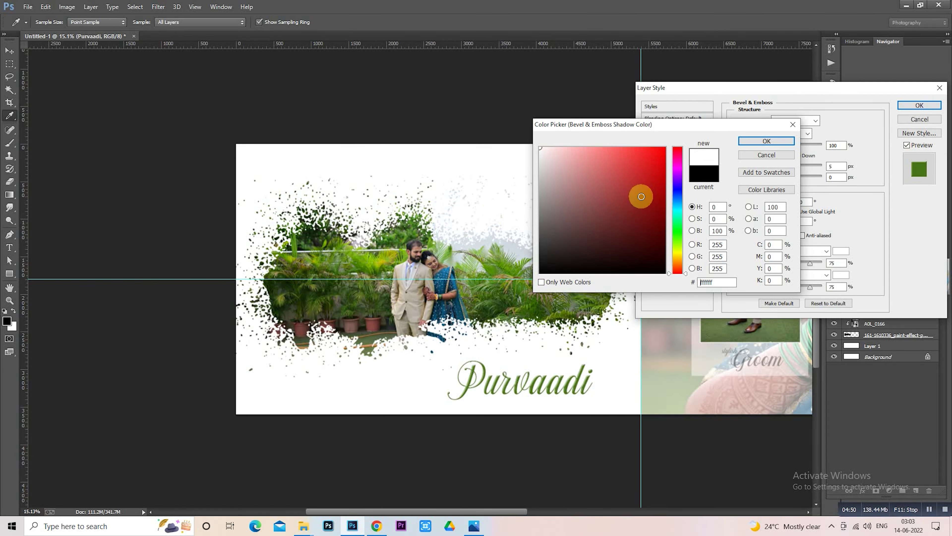
click(765, 141)
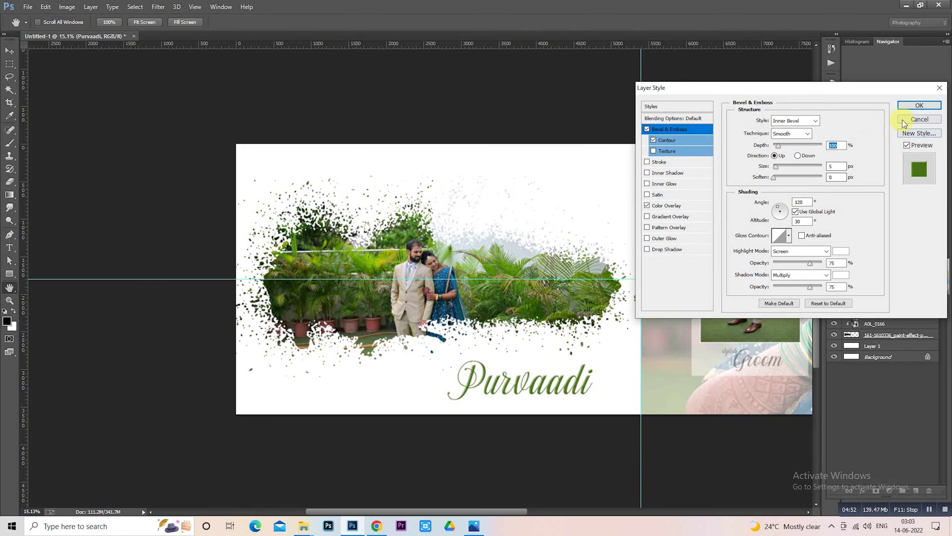
click(910, 108)
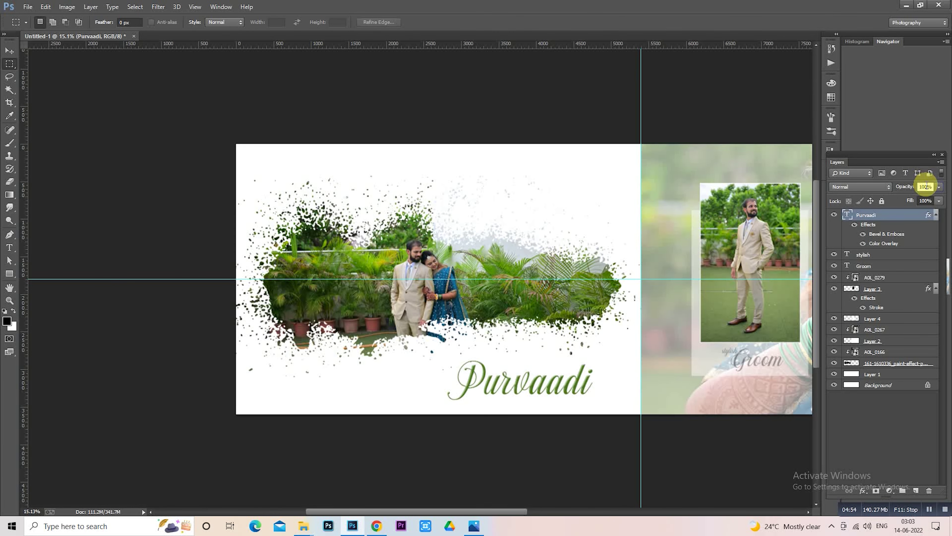
Step: Set the Purvaadi layer to 50% opacity and nudge it slightly right and down
text(50)
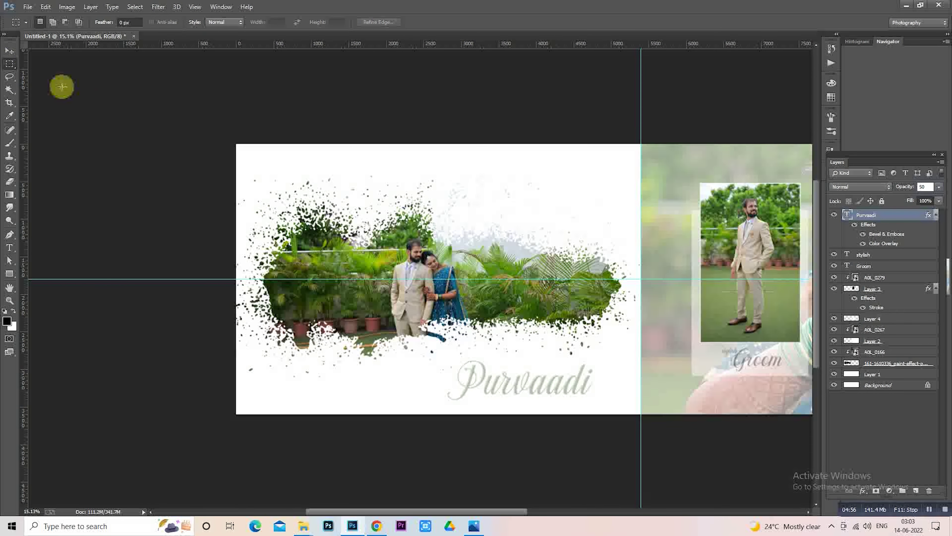
key(Return)
drag(631, 346, 641, 358)
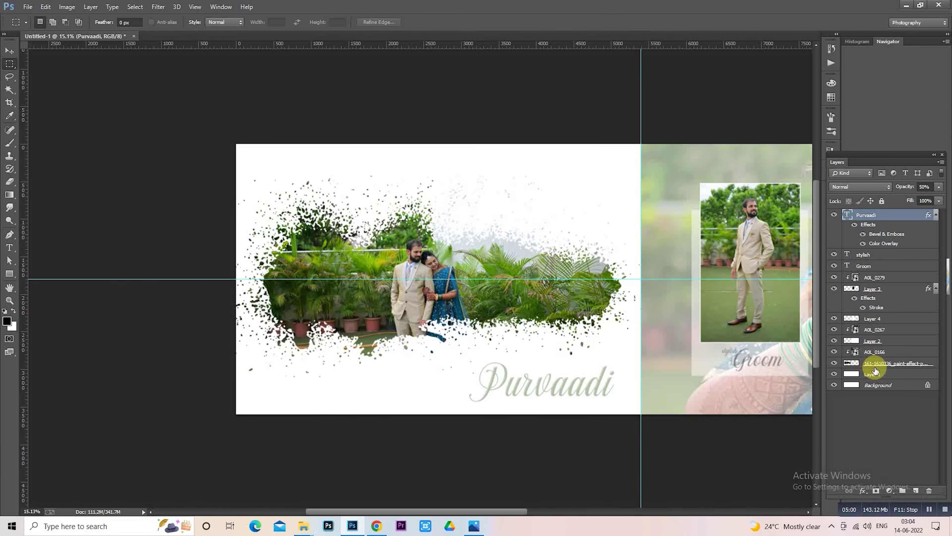
Step: Drag AOL_0199 from the 108NCZ_7 folder onto the spread above Layer 1 and enlarge it
click(866, 375)
scroll(561, 383, down, 3)
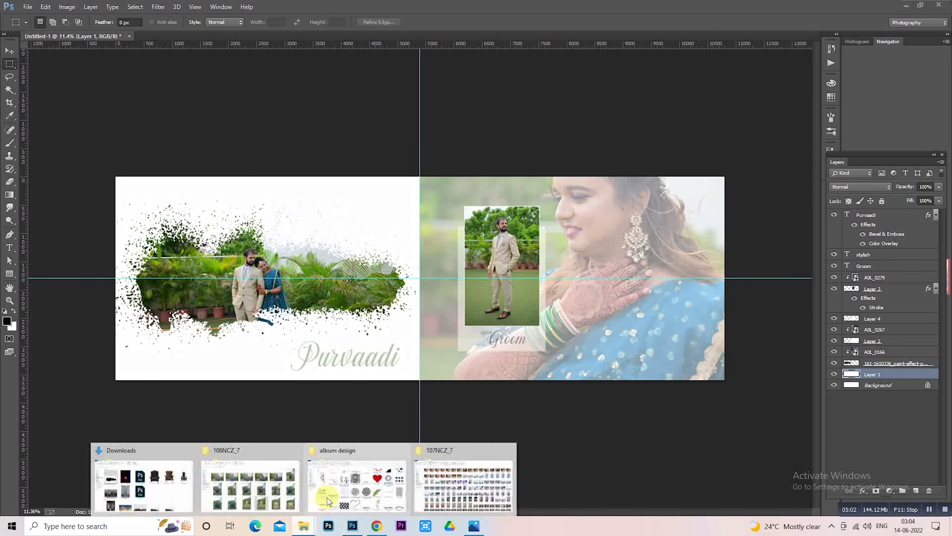
click(266, 490)
scroll(419, 303, up, 5)
scroll(418, 303, up, 5)
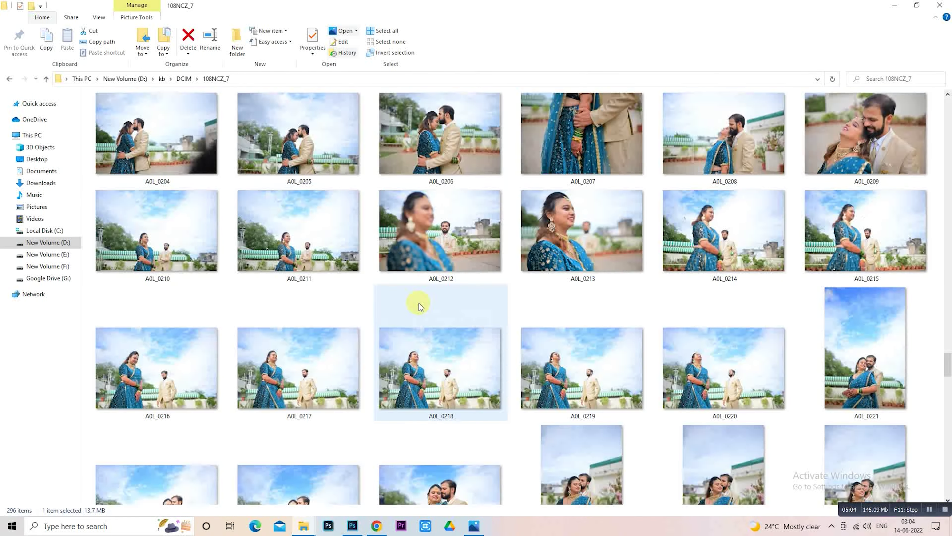
scroll(419, 303, up, 5)
drag(314, 261, 355, 524)
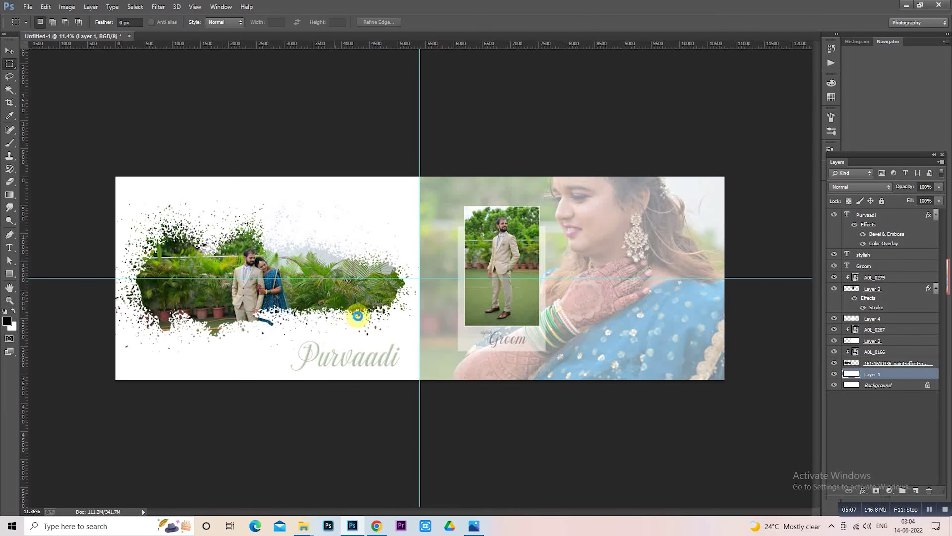
mouse_move(354, 523)
mouse_down()
mouse_move(380, 314)
mouse_move(238, 305)
mouse_move(232, 312)
mouse_up()
mouse_move(413, 383)
mouse_down()
mouse_move(446, 408)
mouse_move(424, 370)
mouse_up()
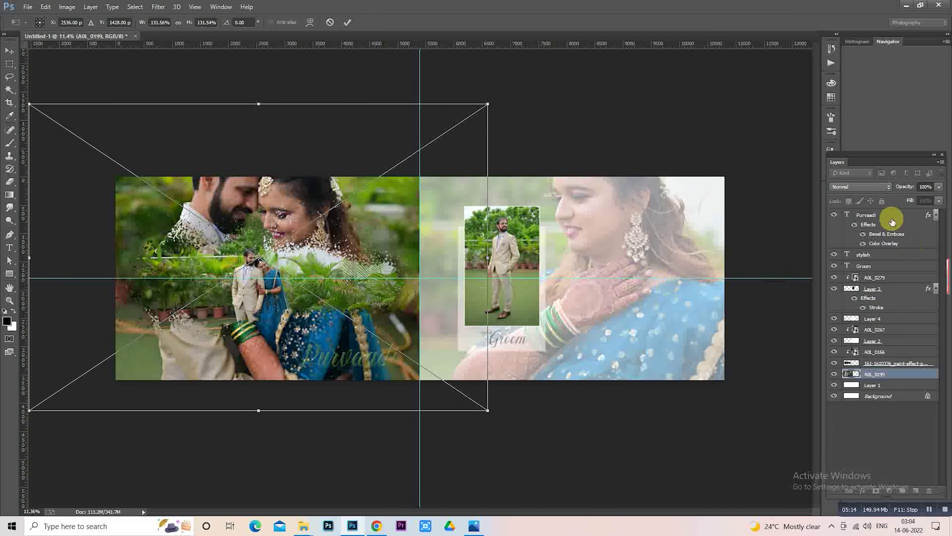
Step: Commit the AOL_0199 transform and set it to 25% opacity with Luminosity blending
click(926, 187)
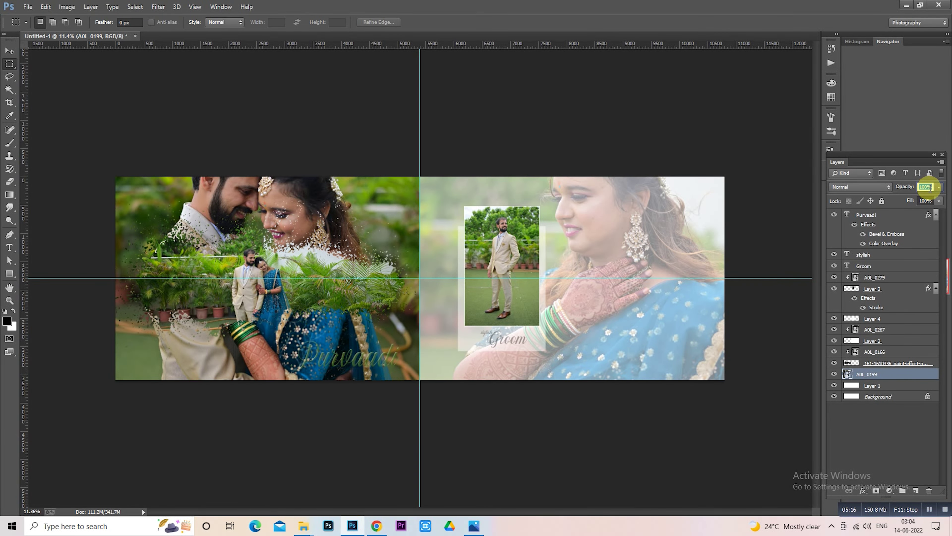
text(50)
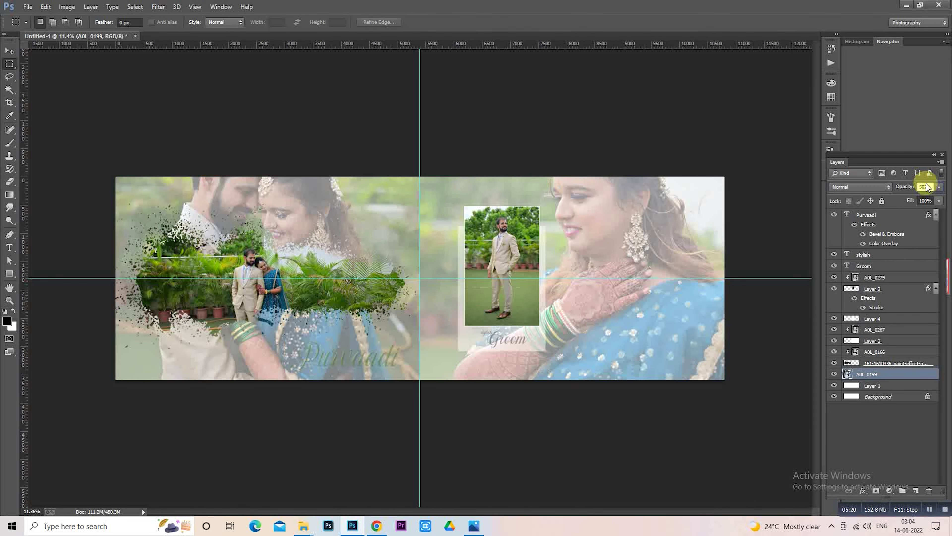
click(925, 186)
text(25)
text(25)
click(861, 187)
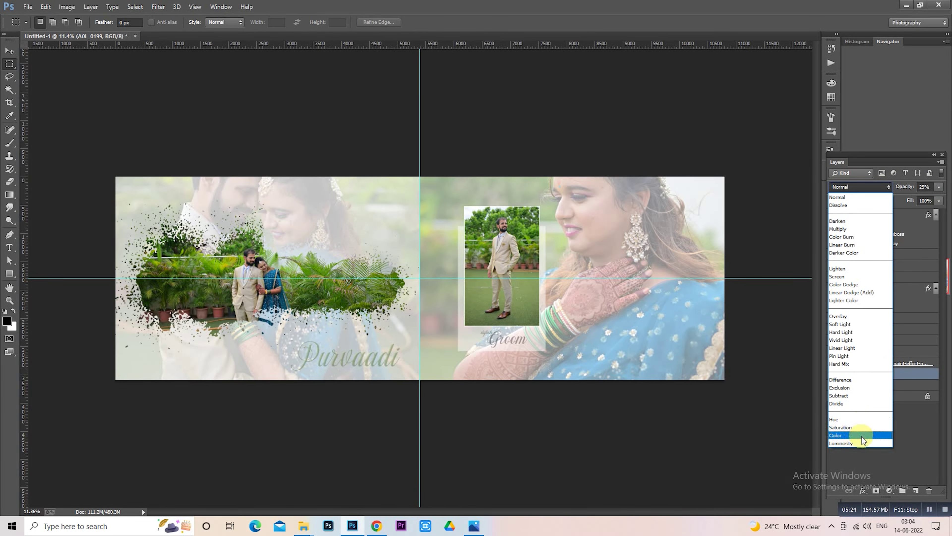
click(862, 442)
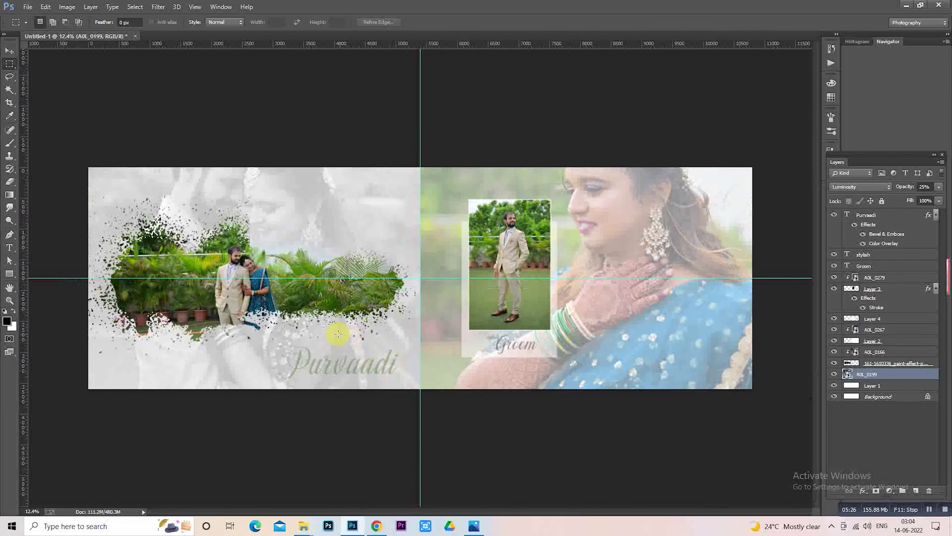
Step: Move the paint-splash picture layers down 125 px
drag(318, 357, 315, 329)
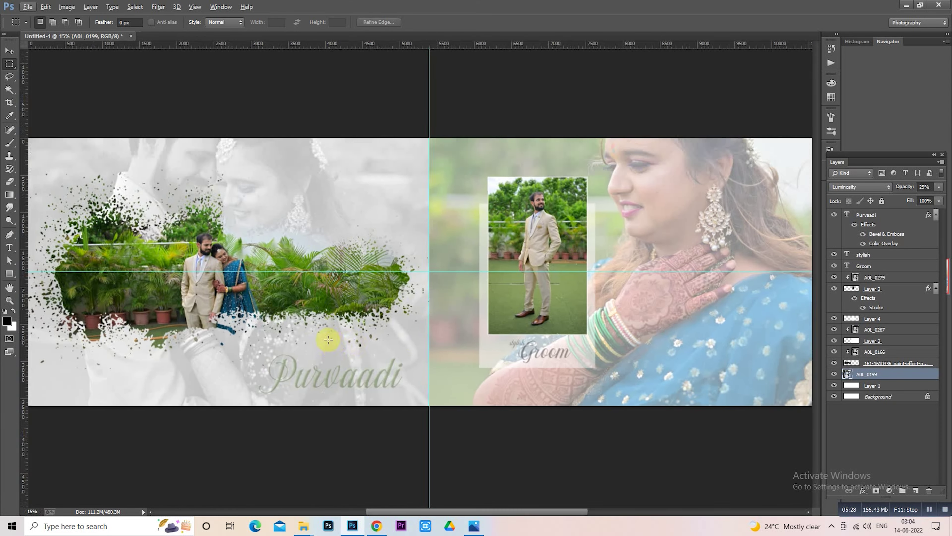
drag(447, 326, 495, 330)
key(ctrl+0)
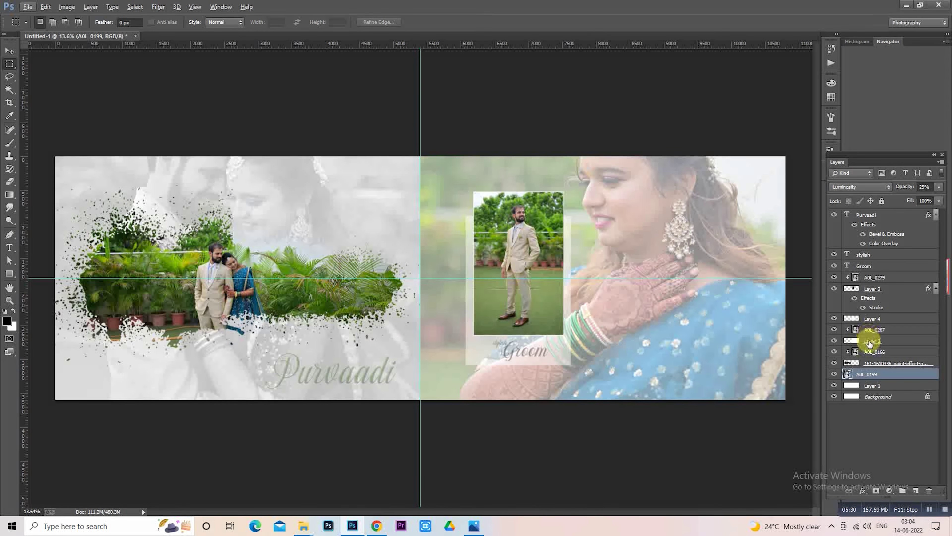
click(863, 353)
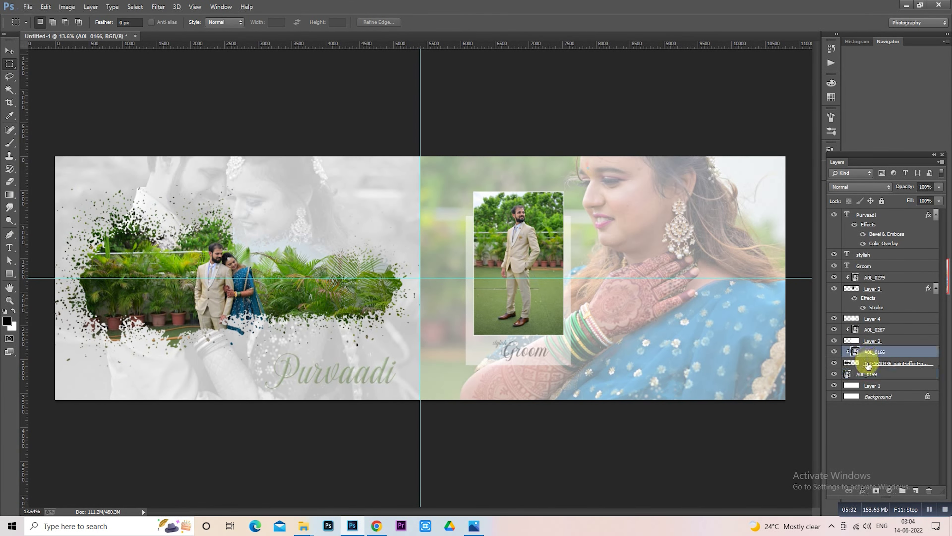
drag(403, 323, 407, 337)
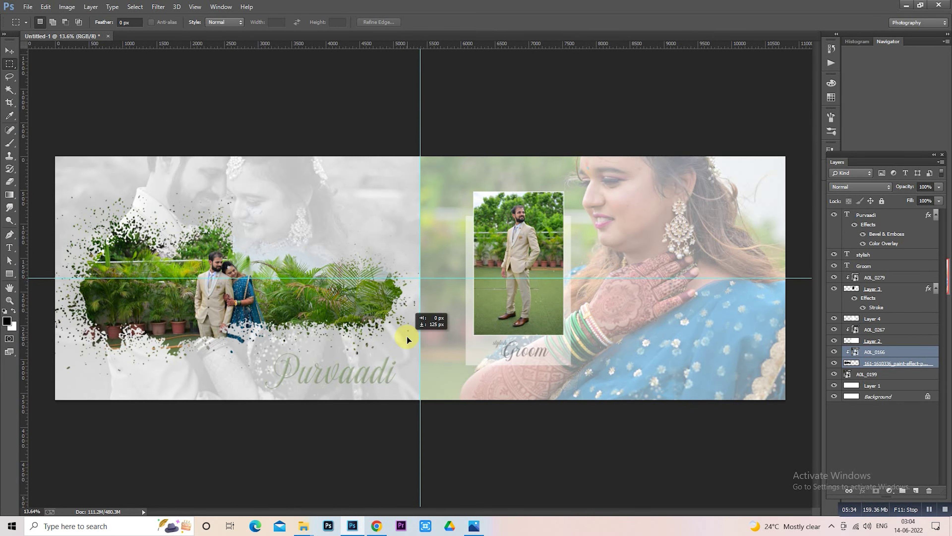
scroll(381, 349, down, 2)
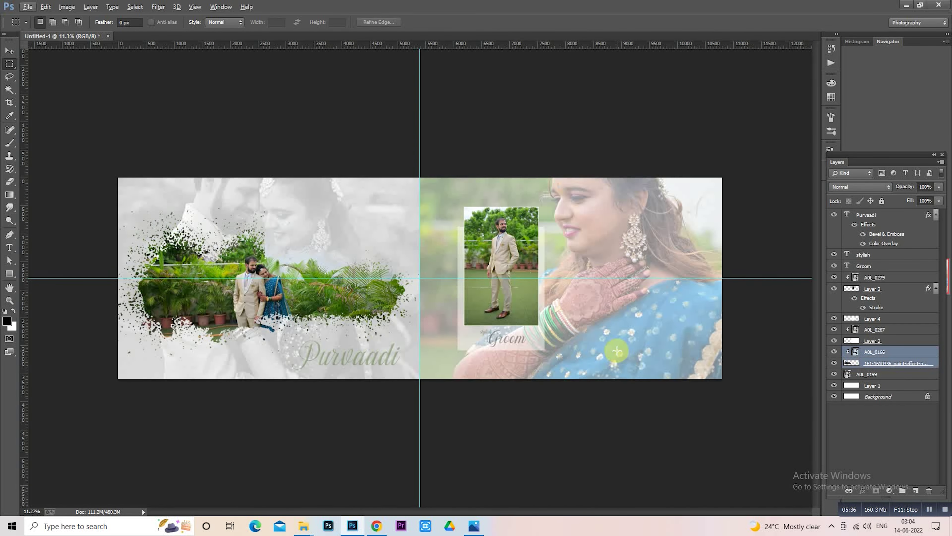
scroll(465, 291, up, 2)
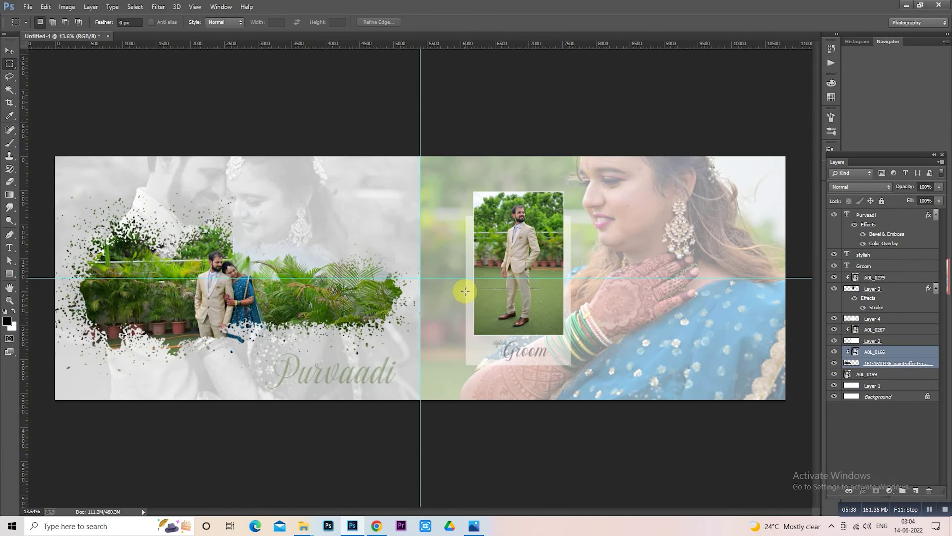